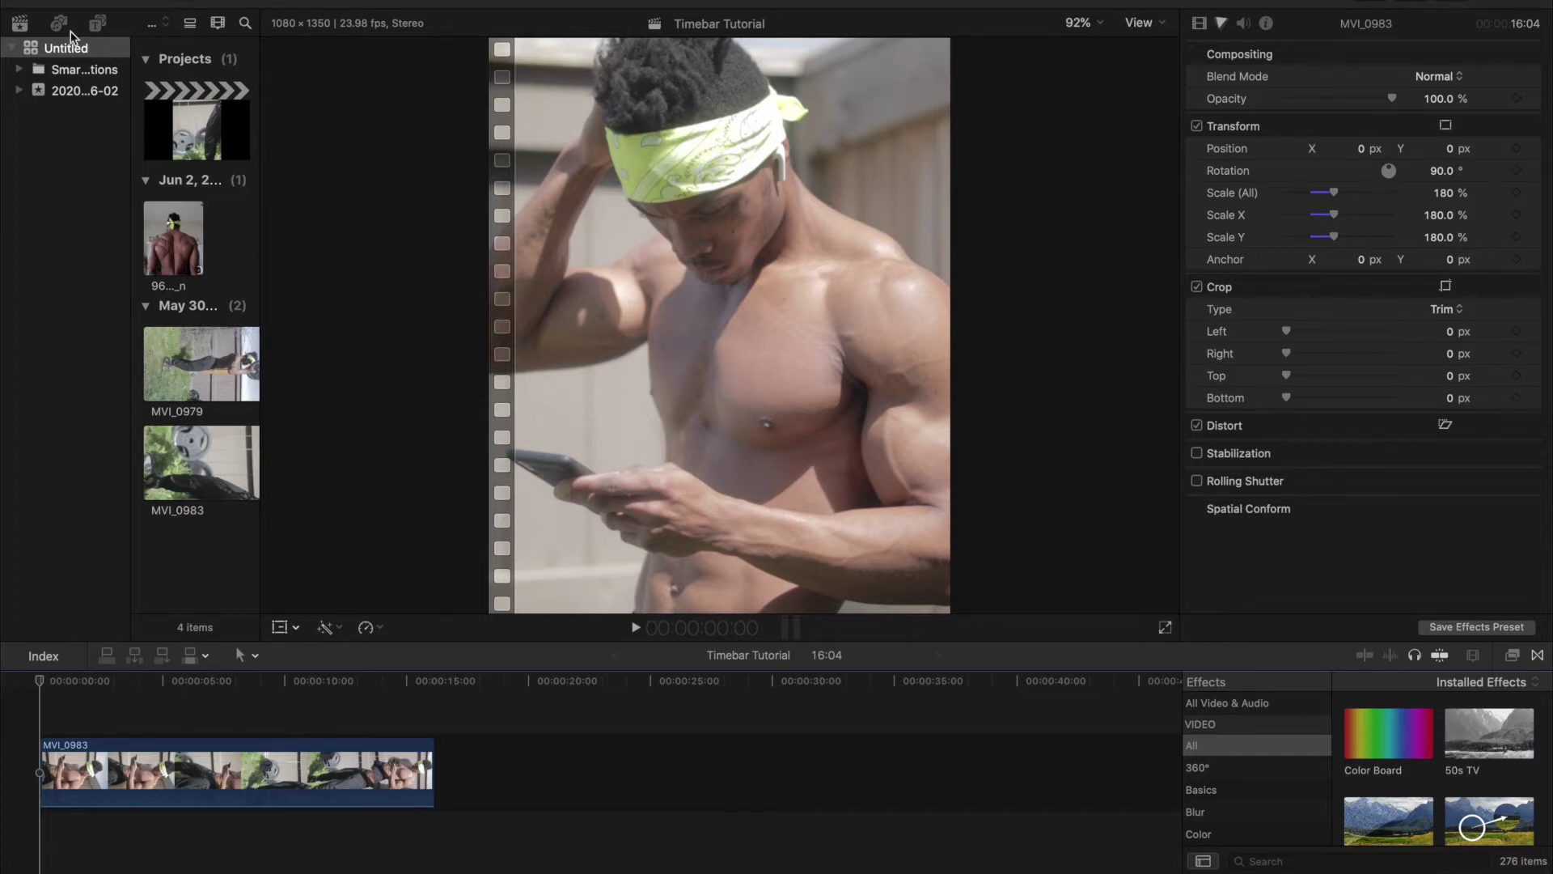
Connect a black Custom solid from Generators > Solids above MVI_0983 and lengthen it.
{"action": "left_click", "coordinate": [97, 23]}
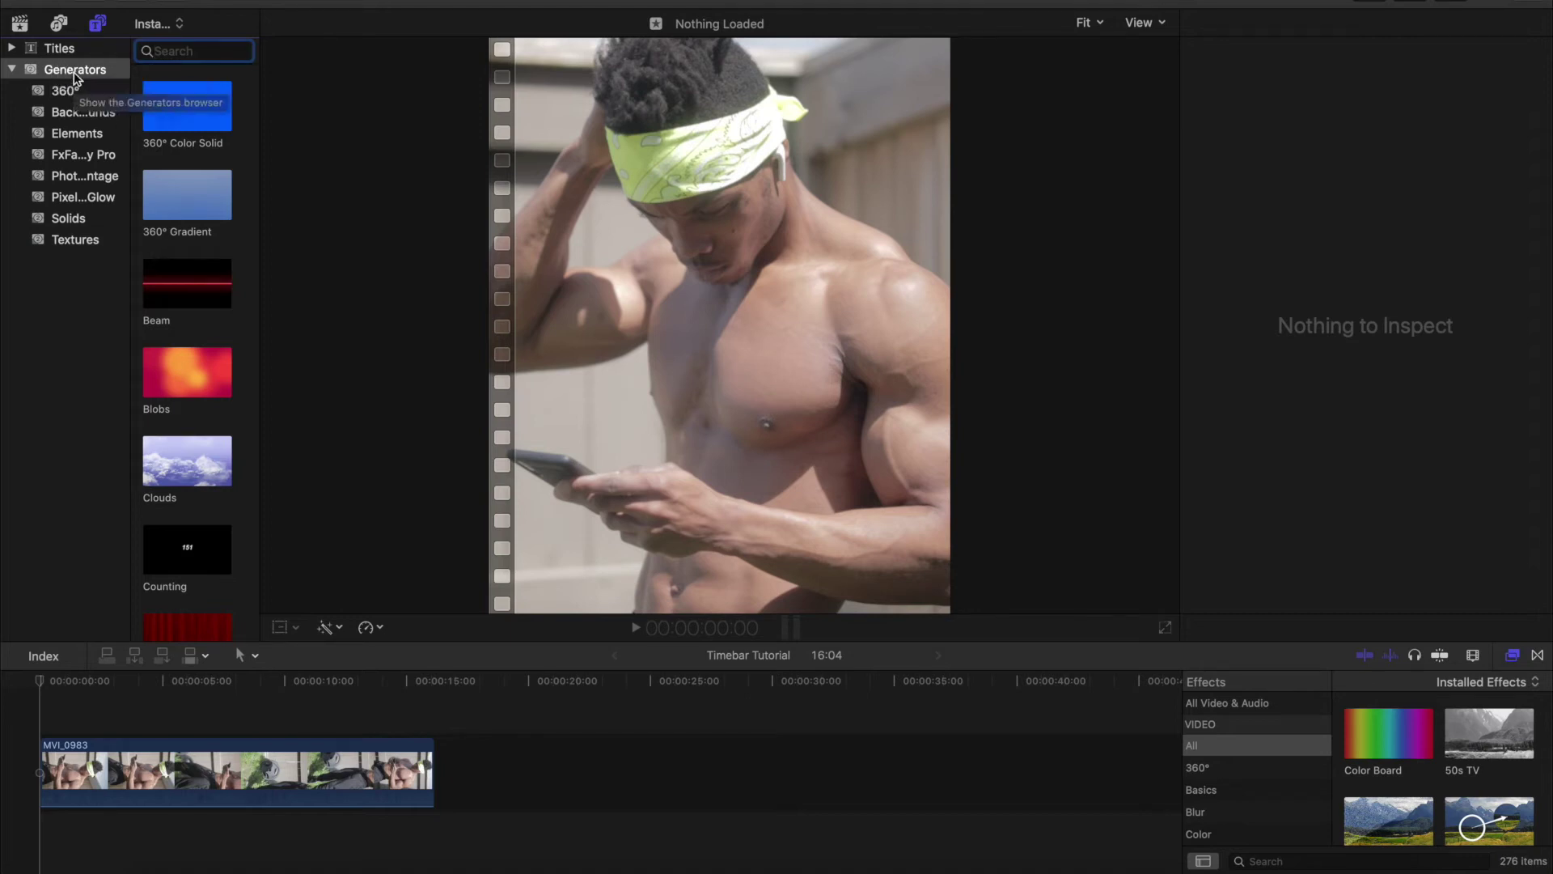
{"action": "left_click", "coordinate": [76, 218]}
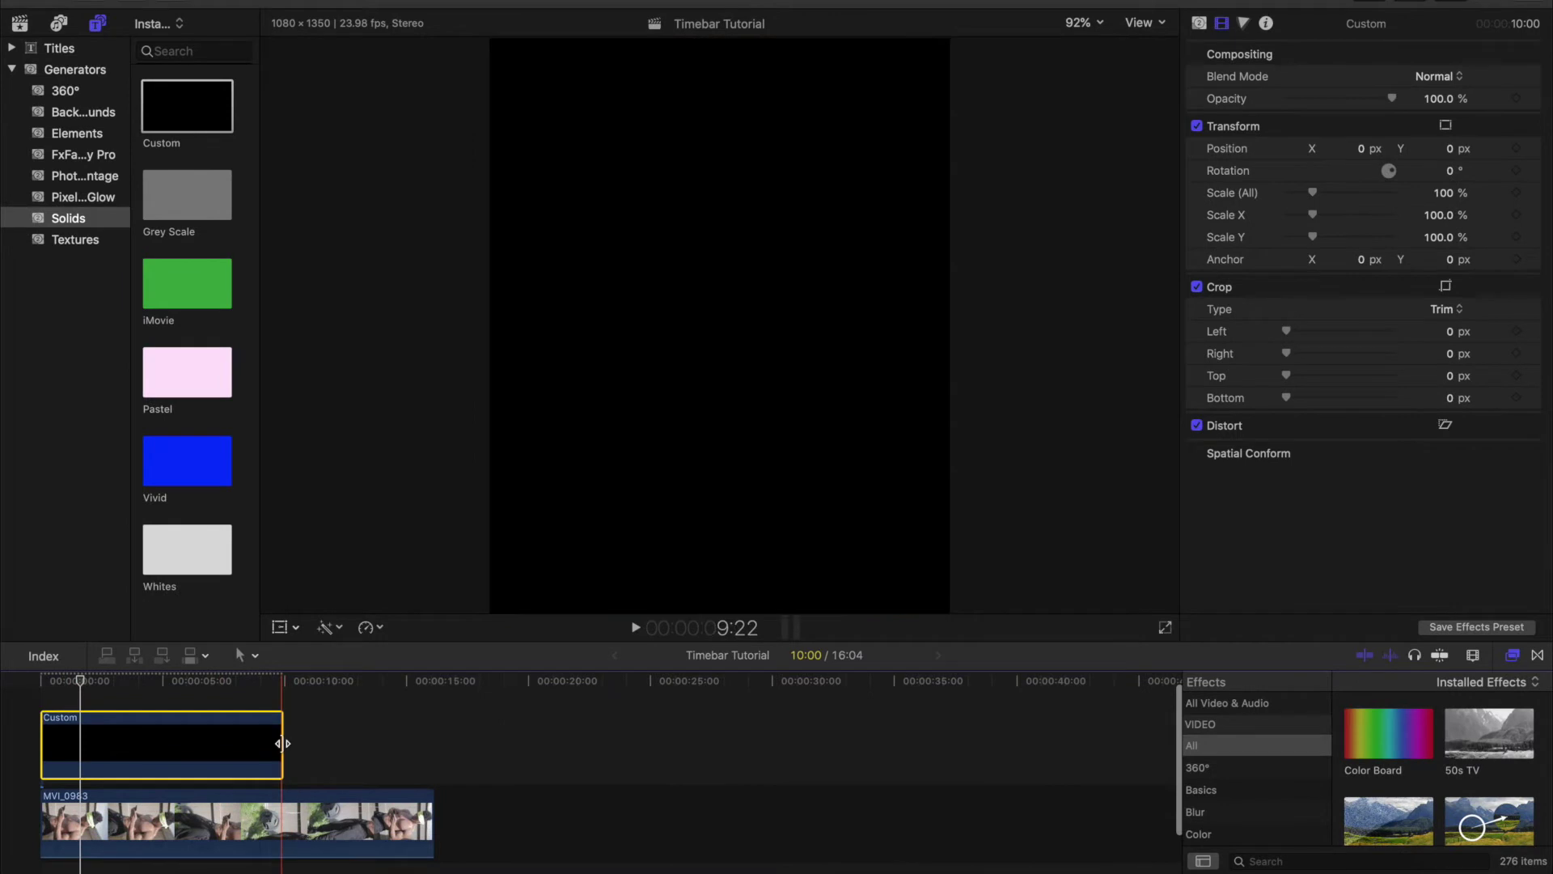
{"action": "left_click_drag", "start_coordinate": [282, 742], "coordinate": [430, 744]}
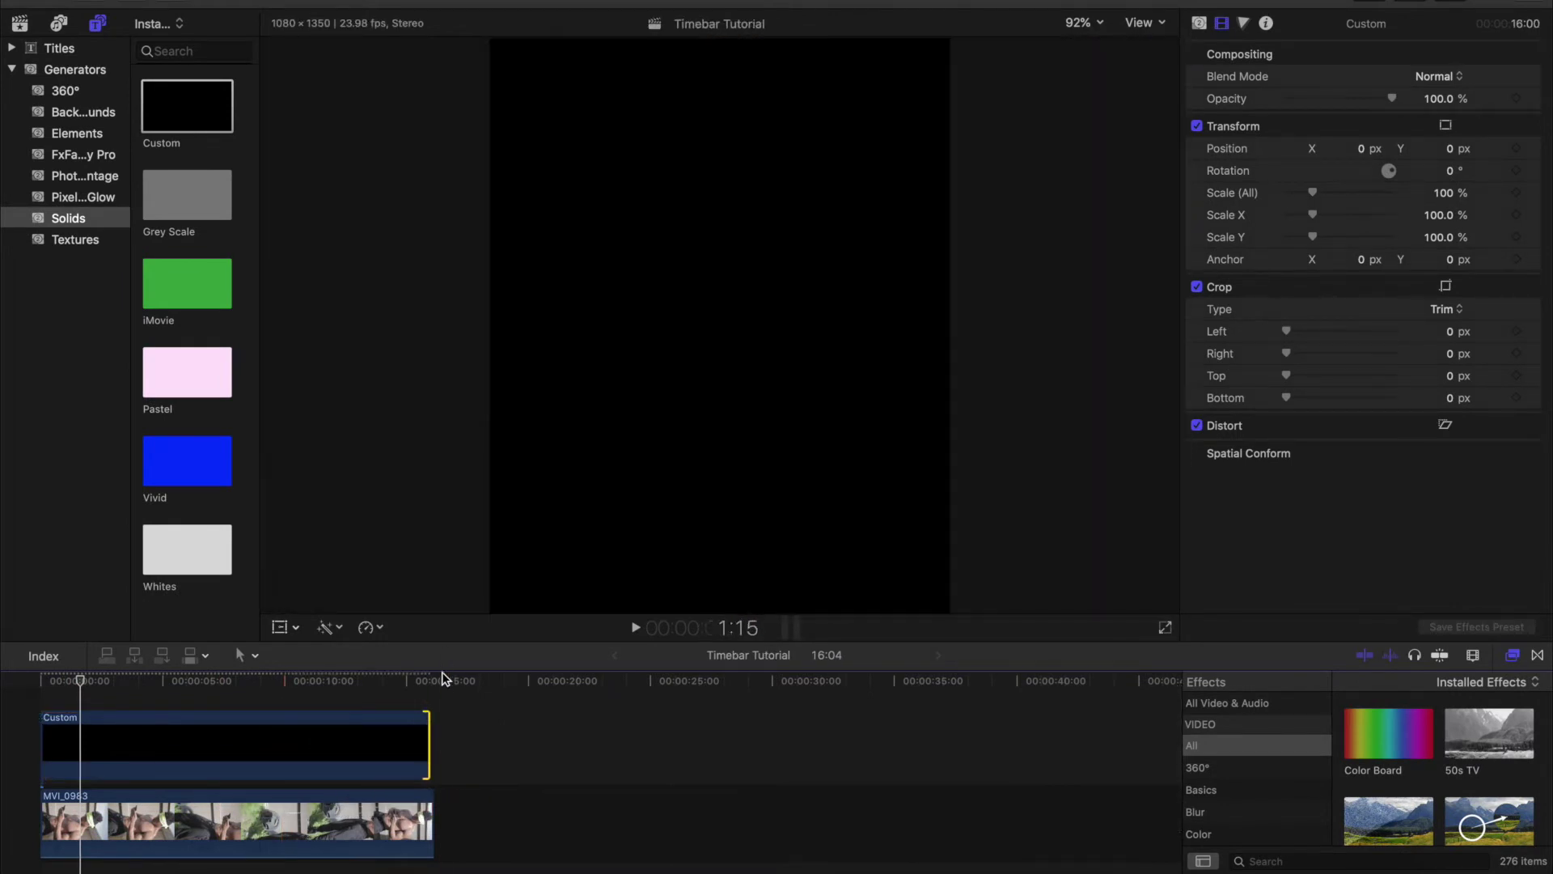
Trim the Custom solid so it ends exactly where MVI_0983 ends.
{"action": "left_click", "coordinate": [435, 681]}
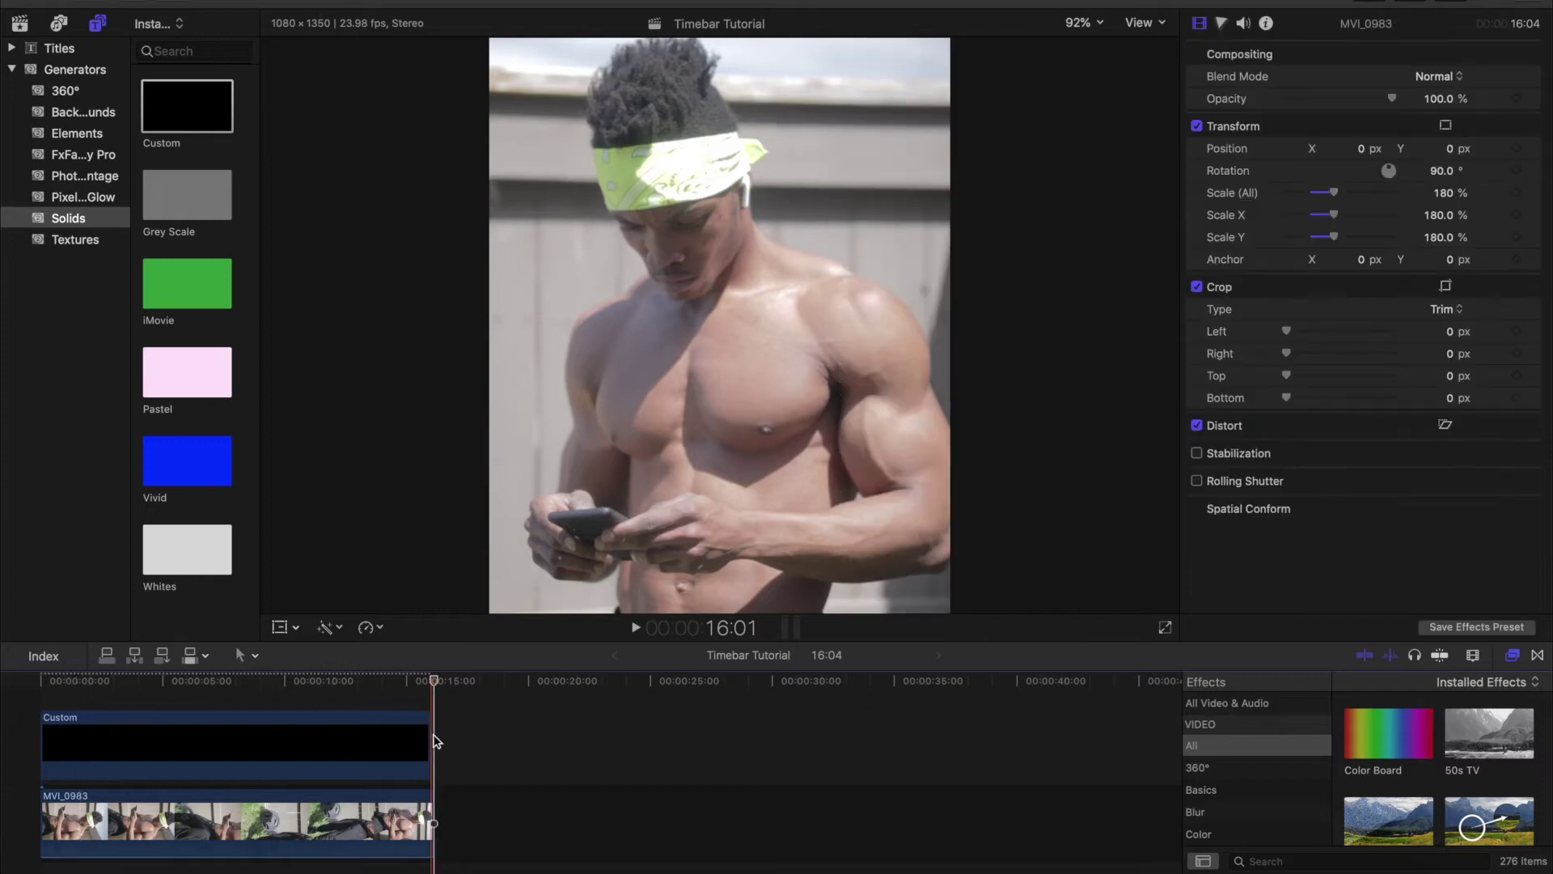
{"action": "left_click", "coordinate": [437, 679]}
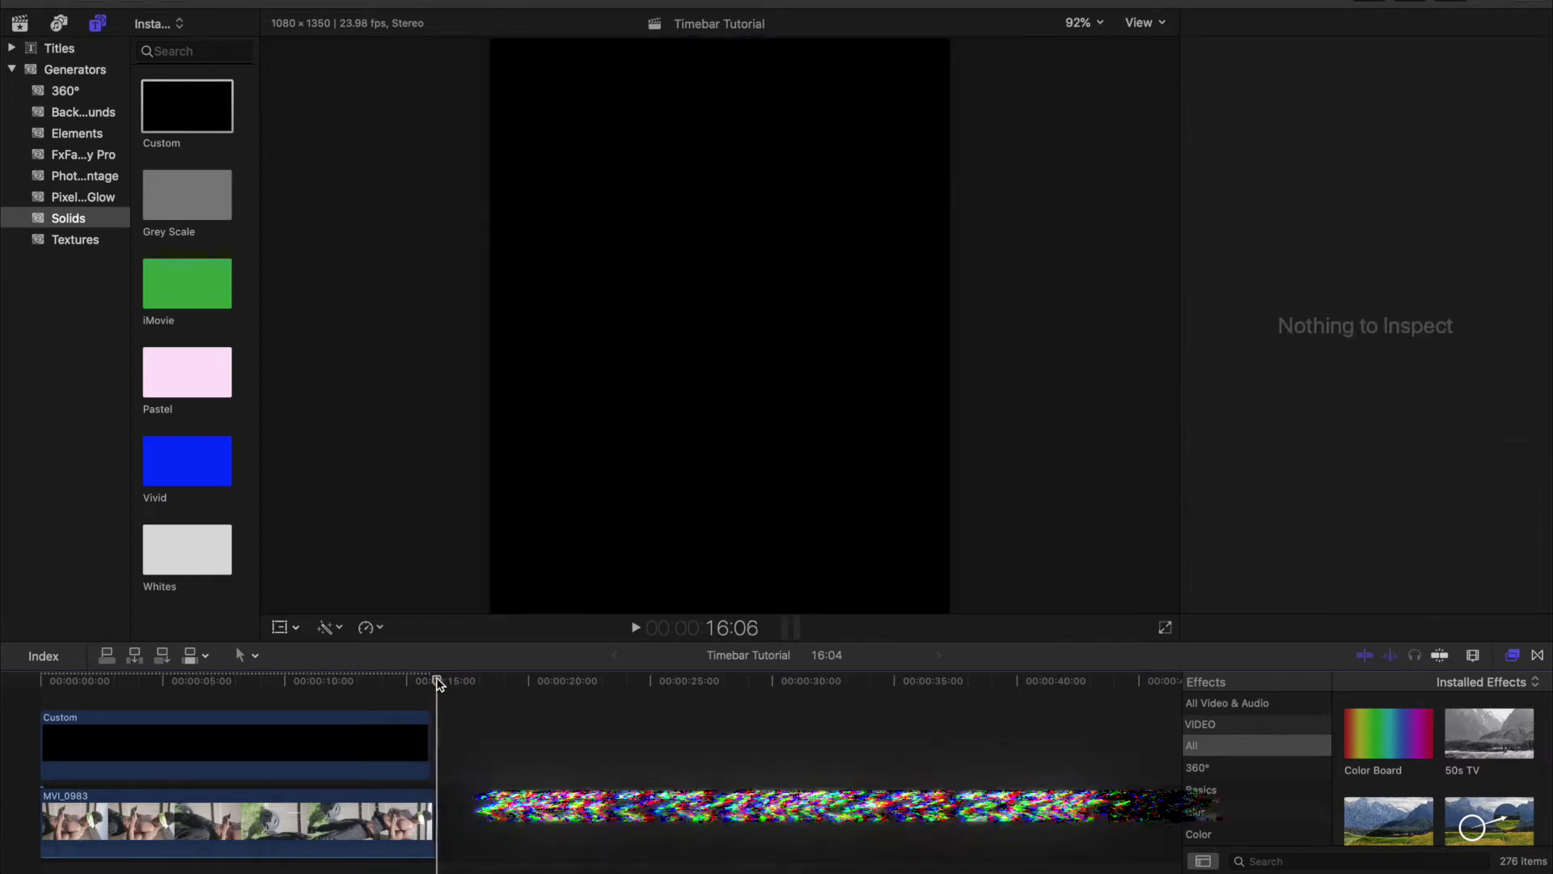
{"action": "key", "text": "z"}
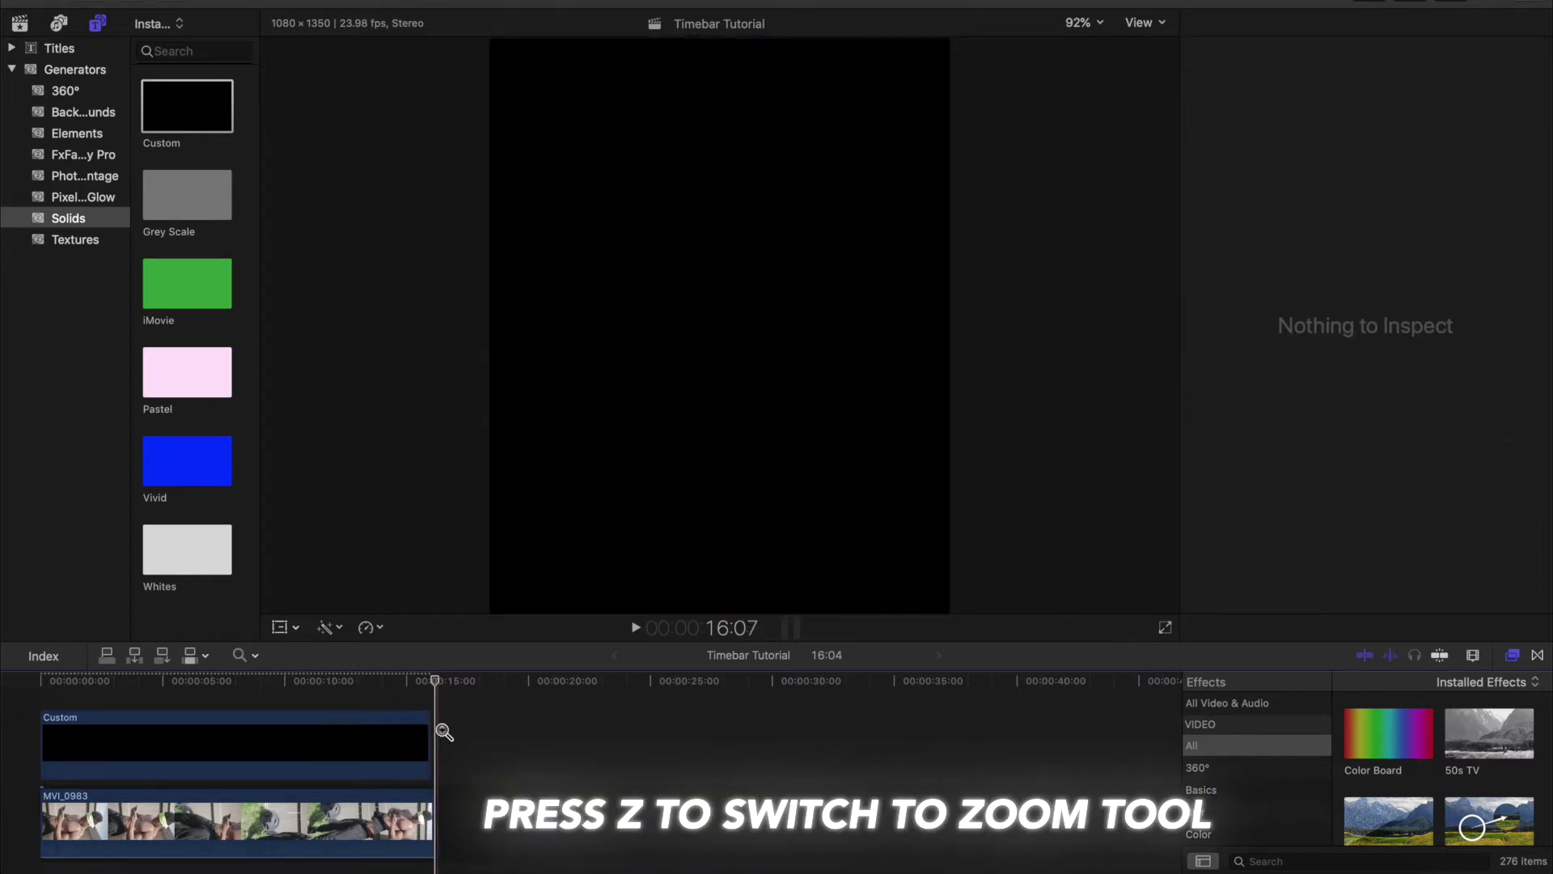
{"action": "left_click", "coordinate": [444, 756]}
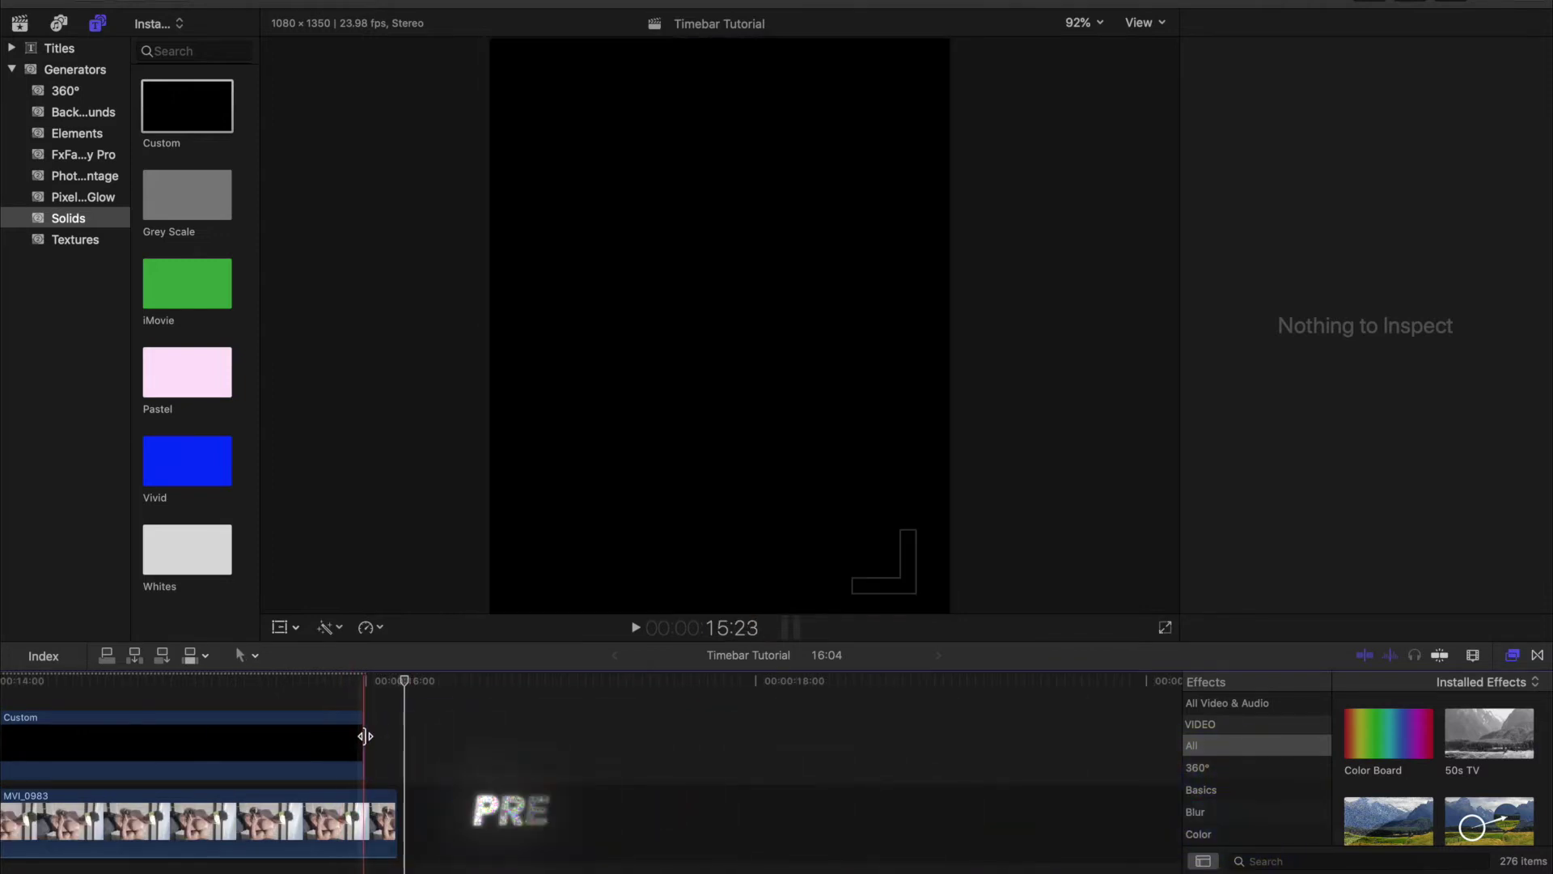
{"action": "left_click_drag", "start_coordinate": [362, 738], "coordinate": [394, 737]}
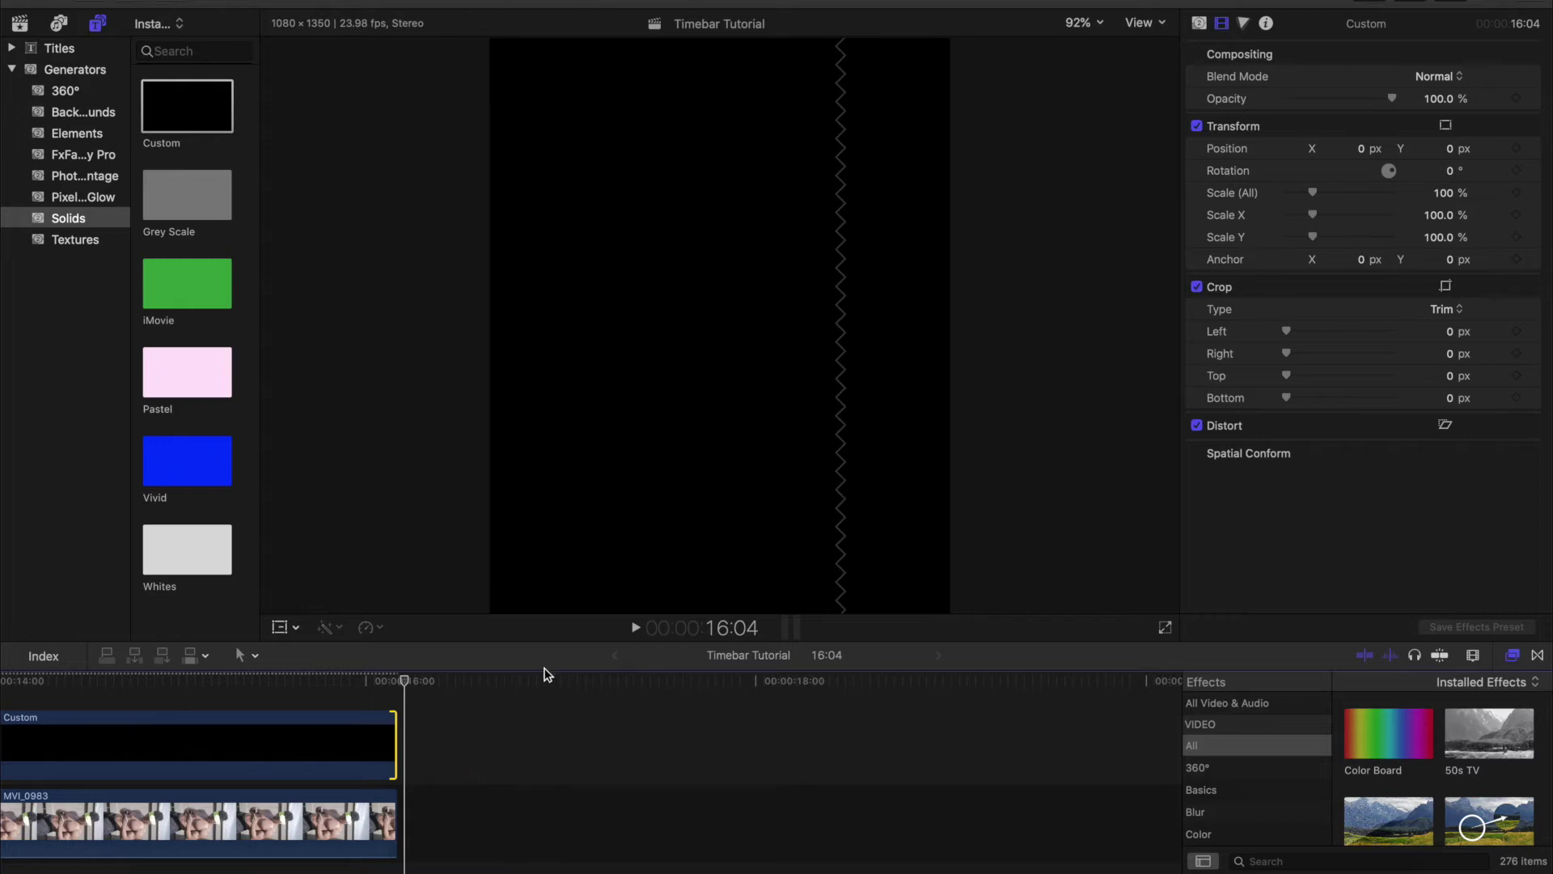
{"action": "key", "text": "z"}
{"action": "left_click", "coordinate": [435, 774], "text": "alt"}
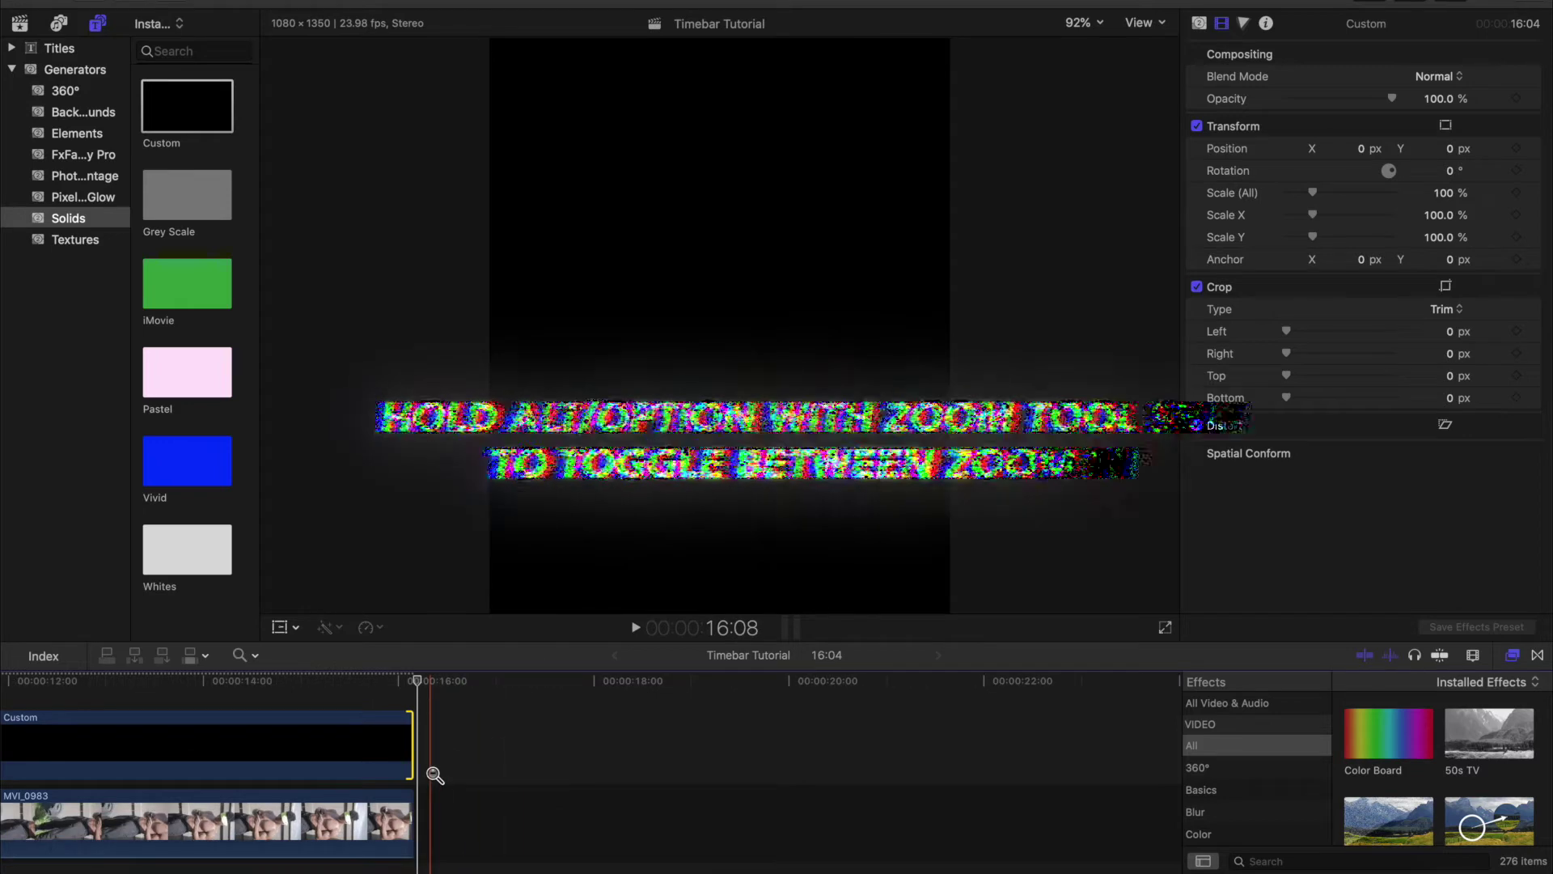
{"action": "left_click", "coordinate": [434, 774], "text": "alt"}
{"action": "key", "text": "a"}
{"action": "left_click", "coordinate": [313, 759]}
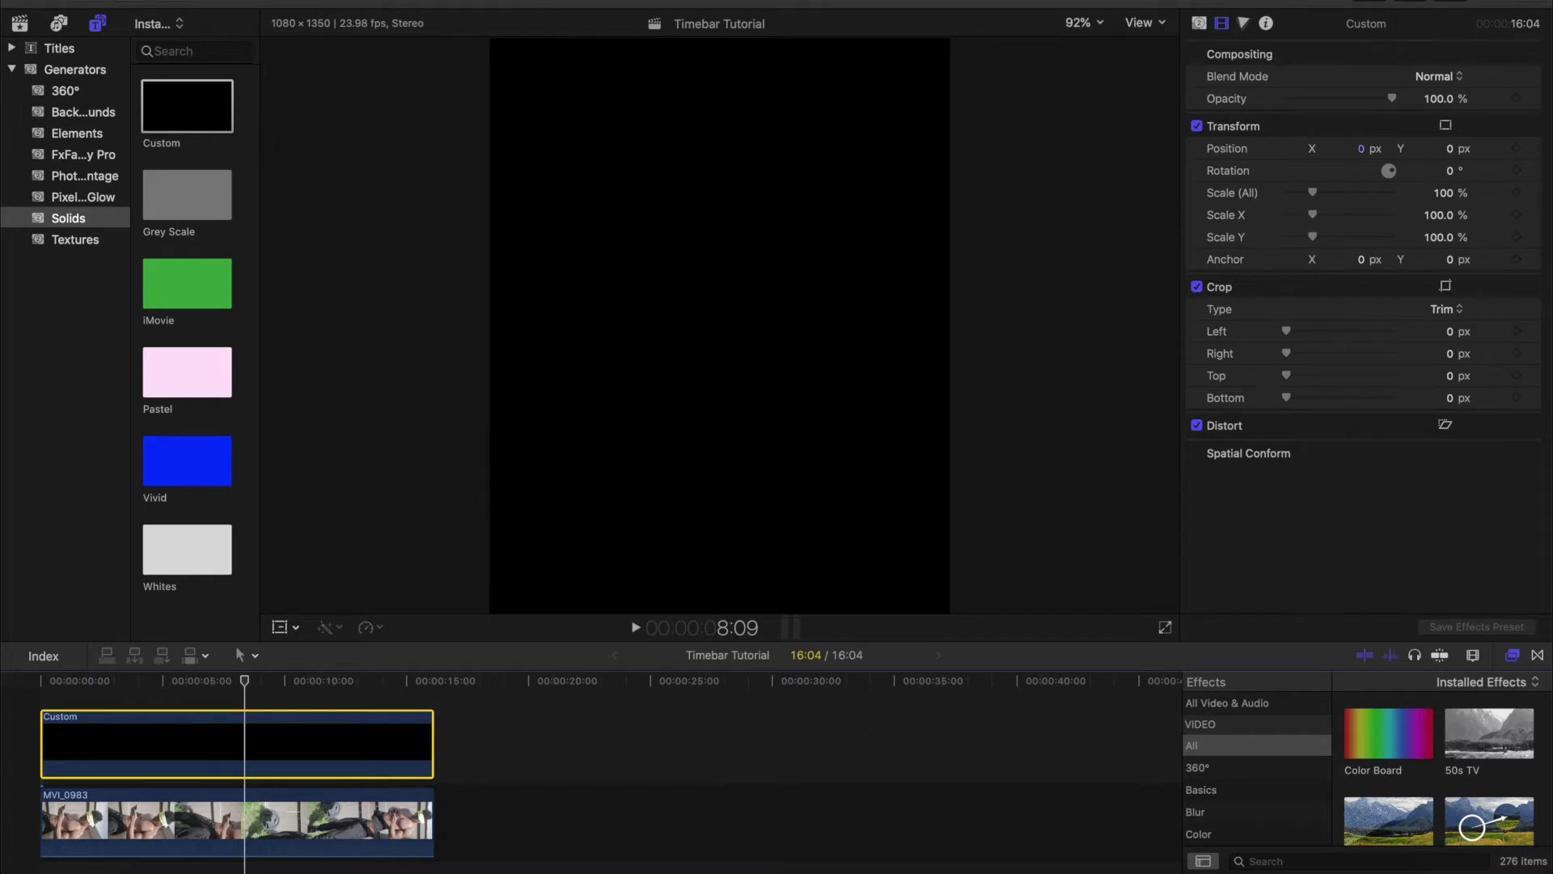
{"action": "left_click", "coordinate": [478, 0]}
{"action": "mouse_move", "coordinate": [530, 111]}
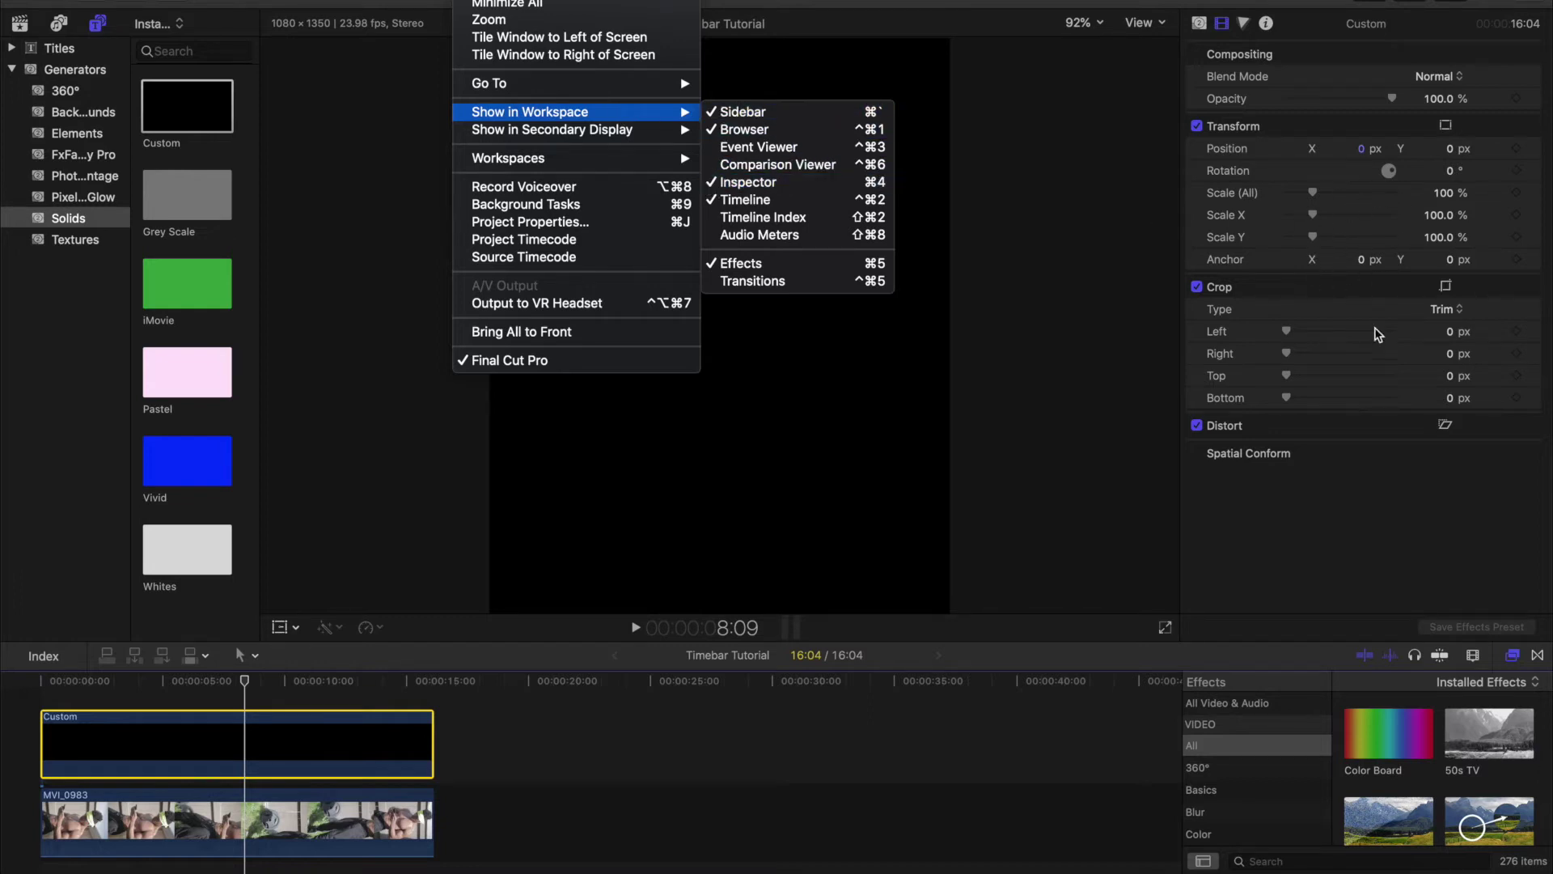
{"action": "left_click", "coordinate": [1365, 353]}
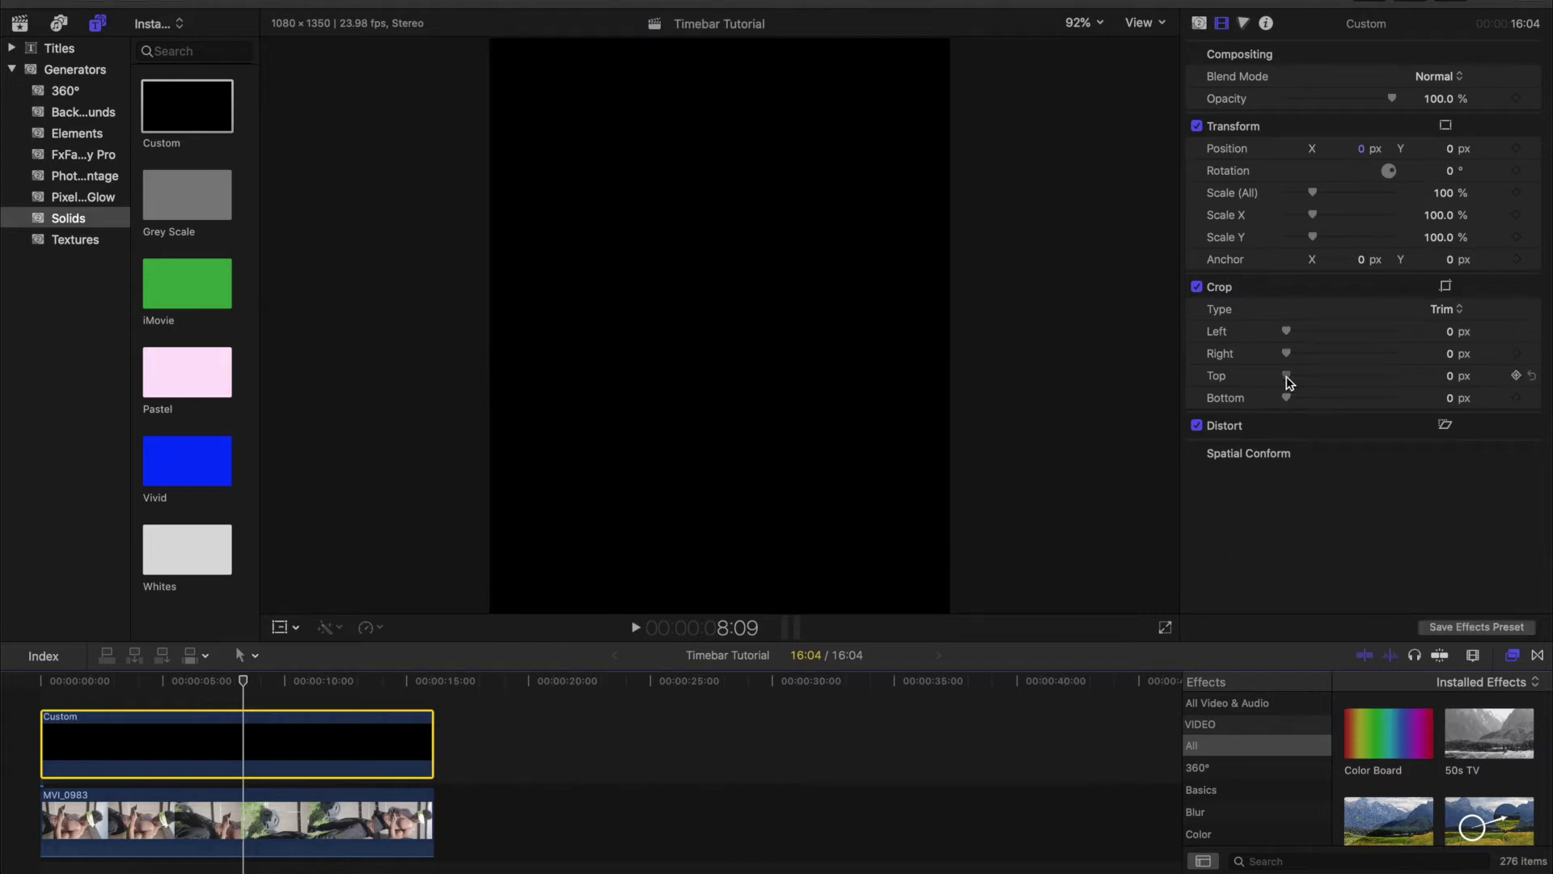
Crop the solid's top to about 1329 px and change its colour to green.
{"action": "left_click_drag", "start_coordinate": [1286, 376], "coordinate": [1393, 380]}
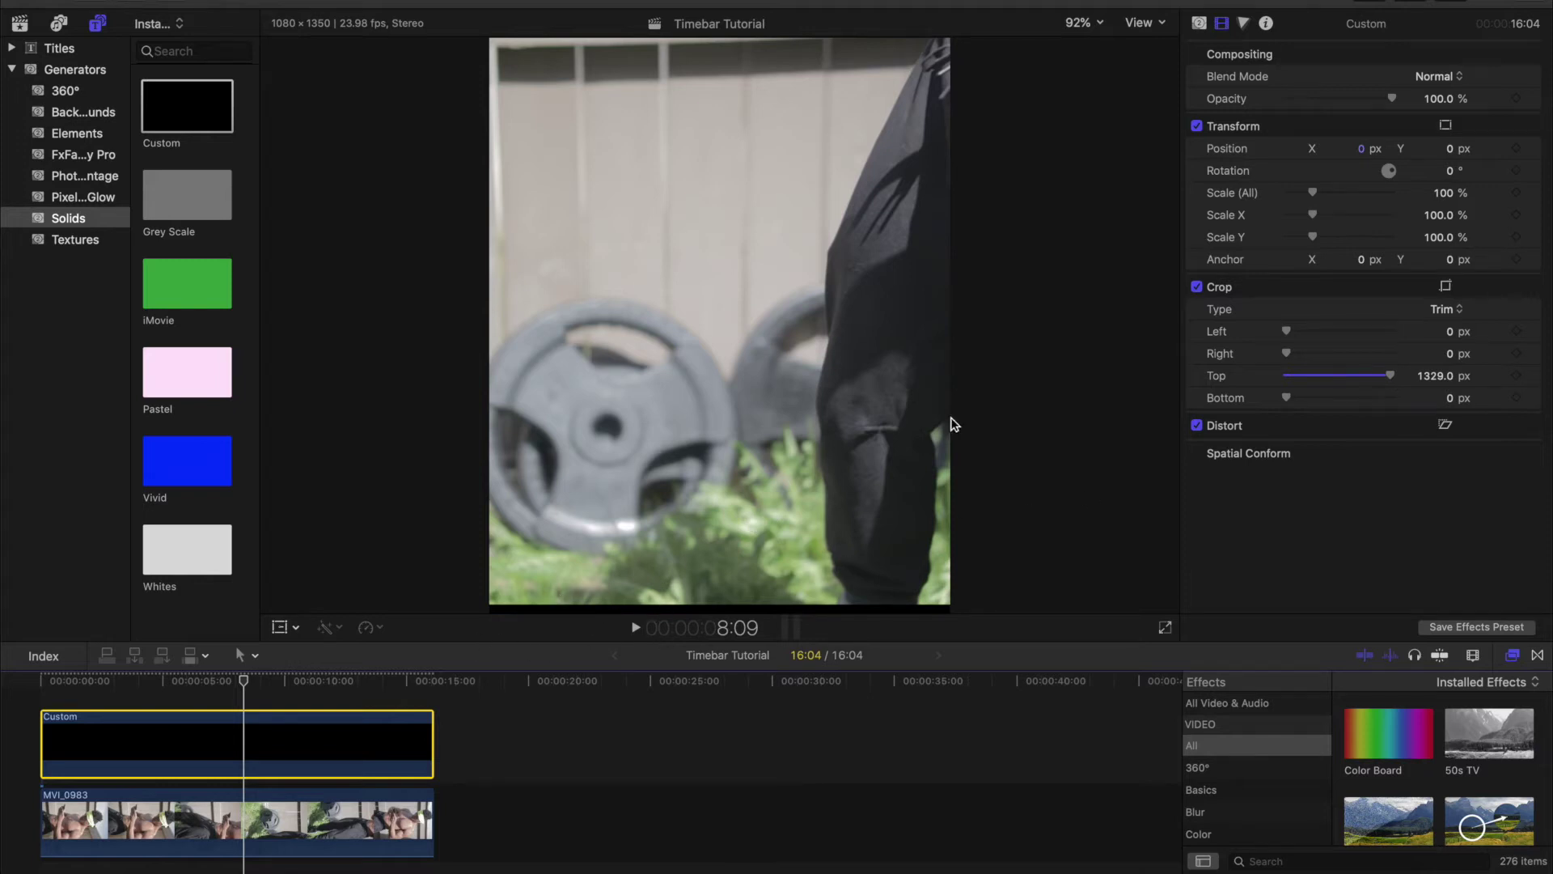
{"action": "left_click", "coordinate": [1199, 24]}
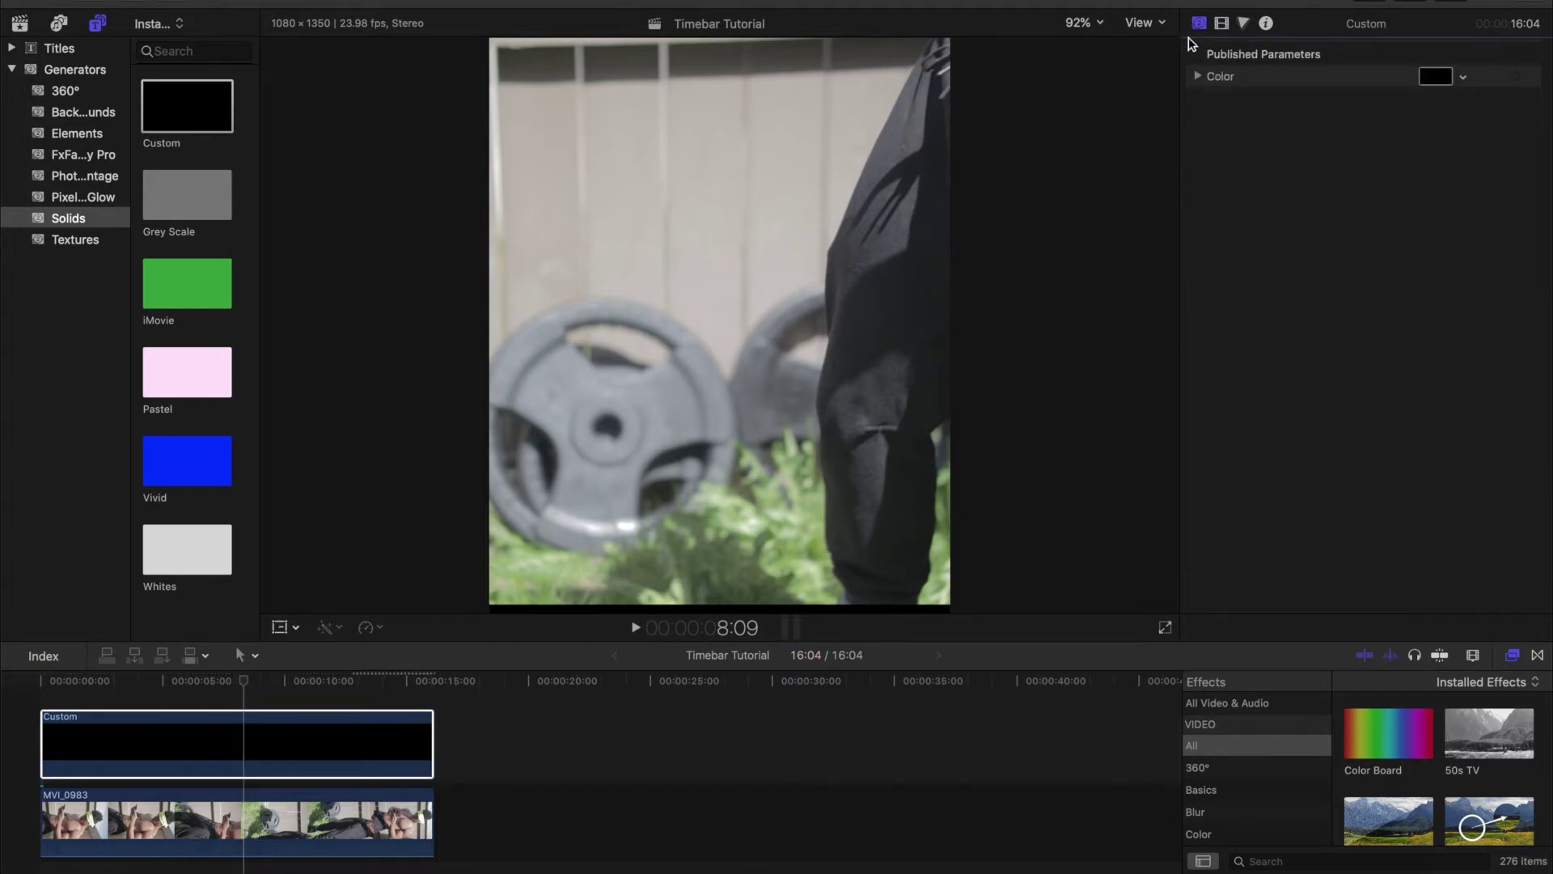
{"action": "left_click", "coordinate": [1436, 76]}
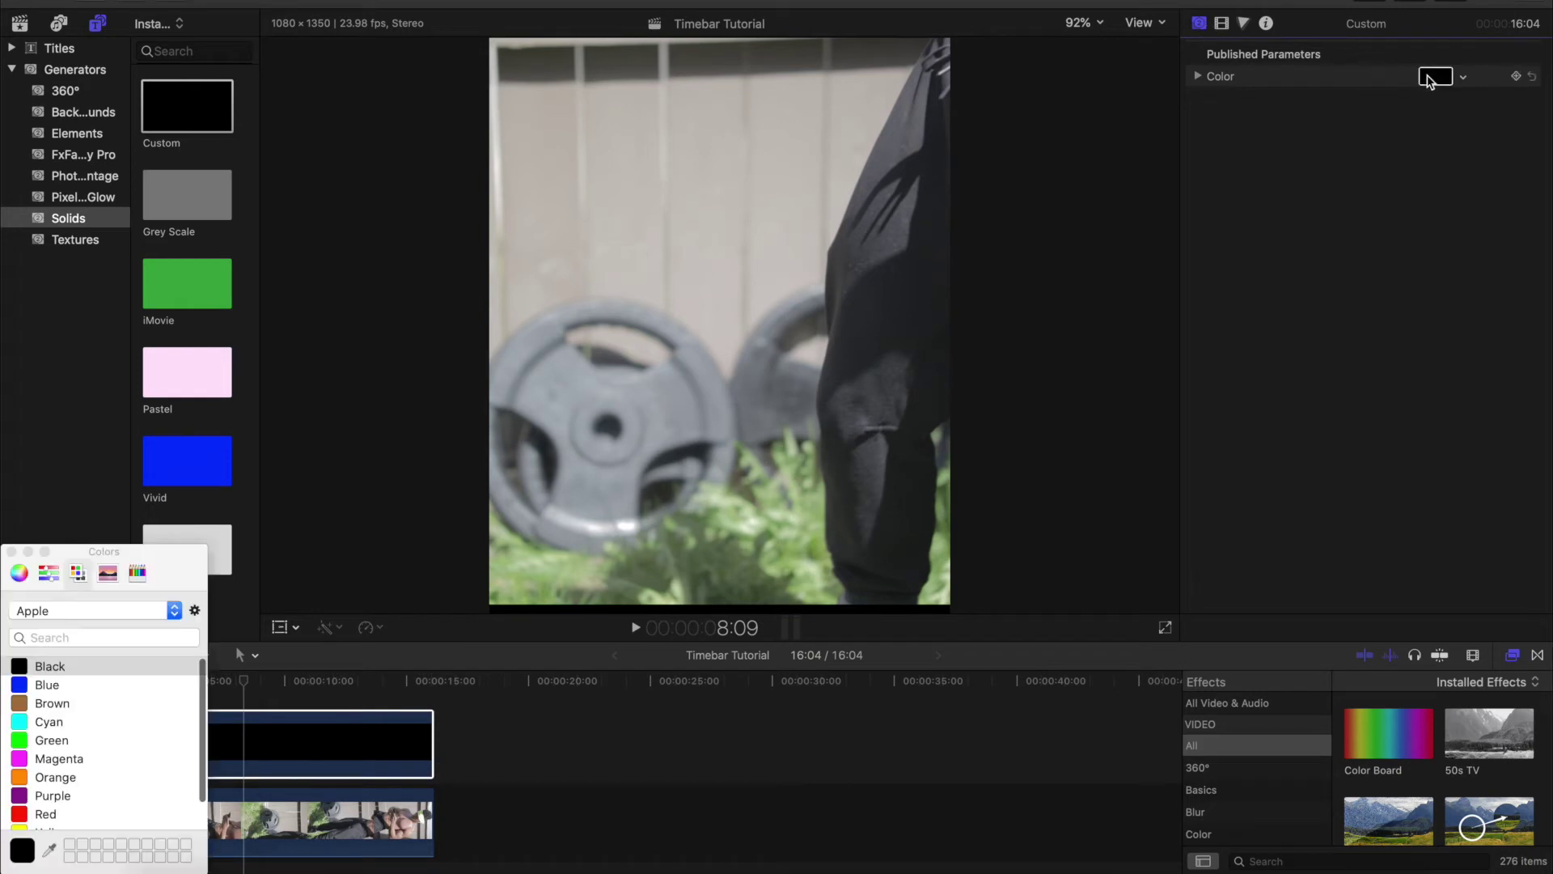
{"action": "left_click", "coordinate": [52, 741]}
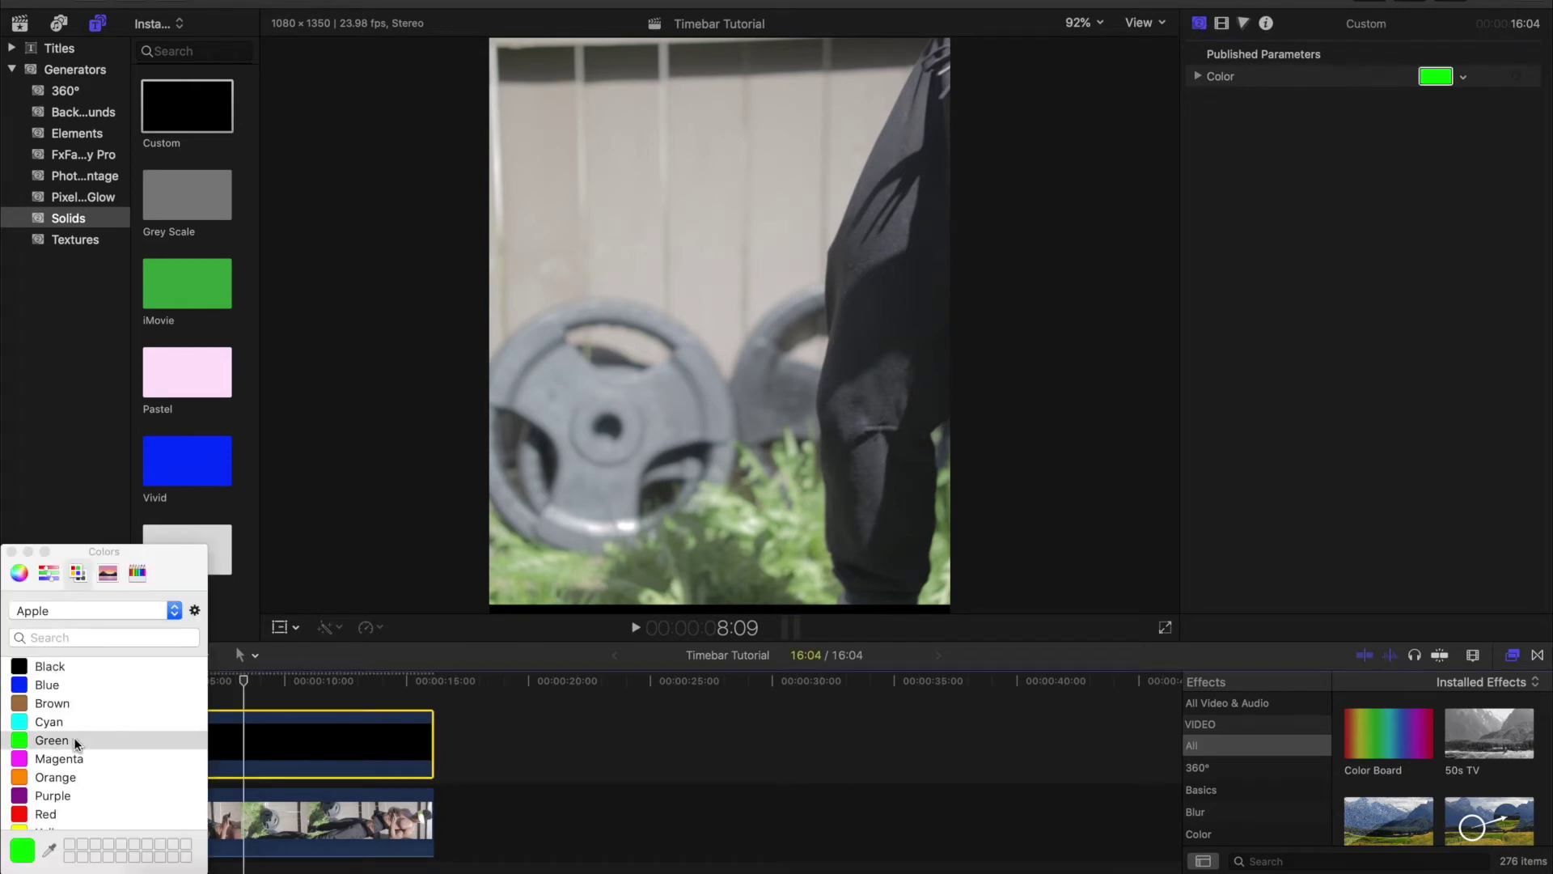
{"action": "left_click", "coordinate": [11, 553]}
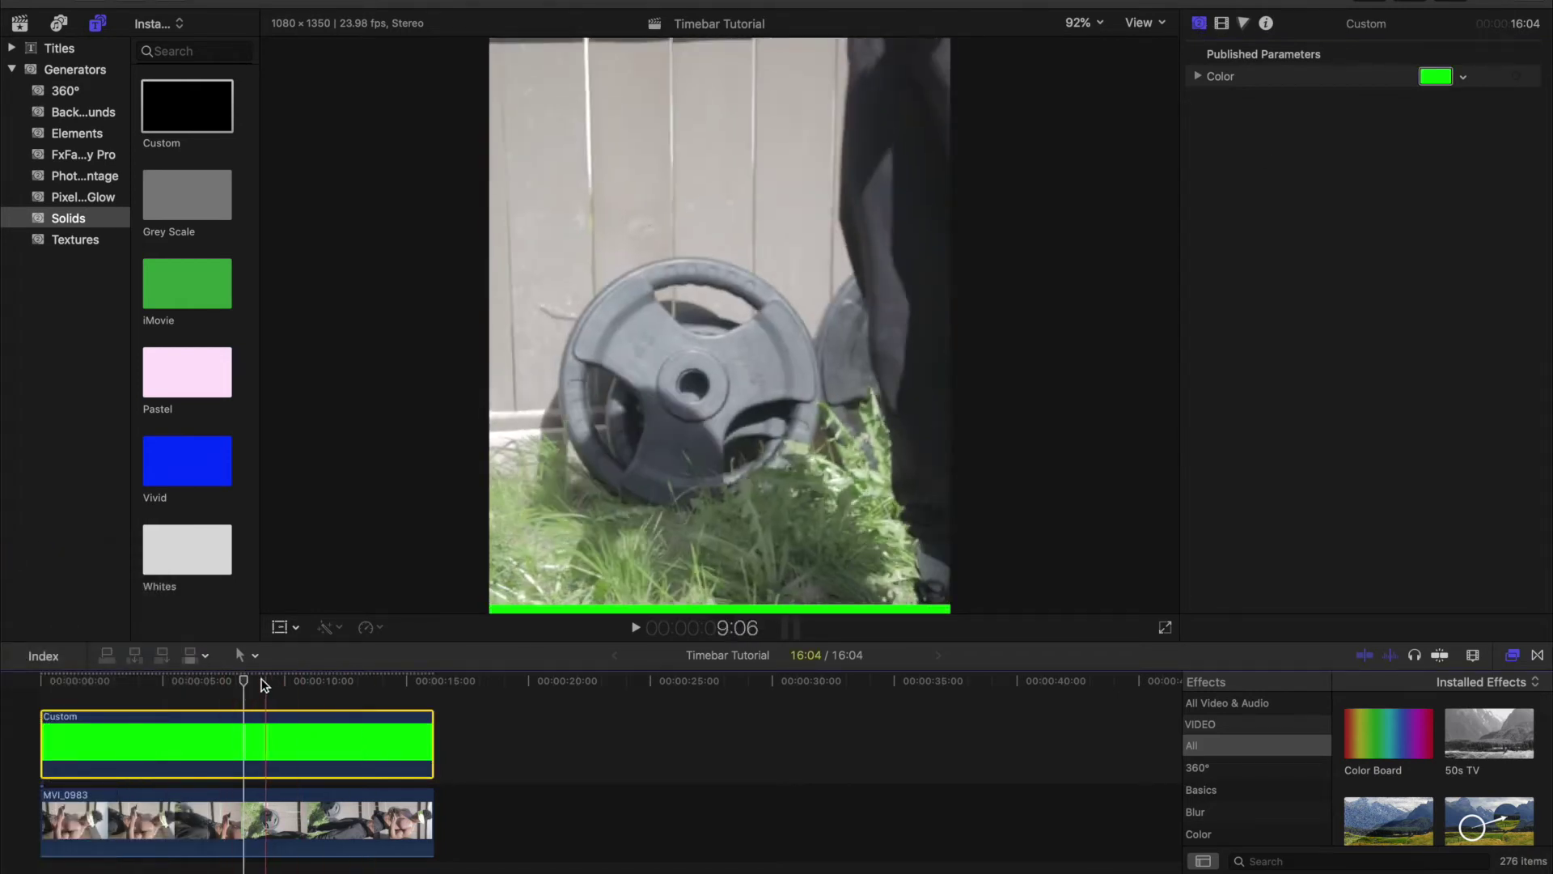
{"action": "left_click", "coordinate": [285, 680]}
{"action": "left_click_drag", "start_coordinate": [298, 679], "coordinate": [36, 688]}
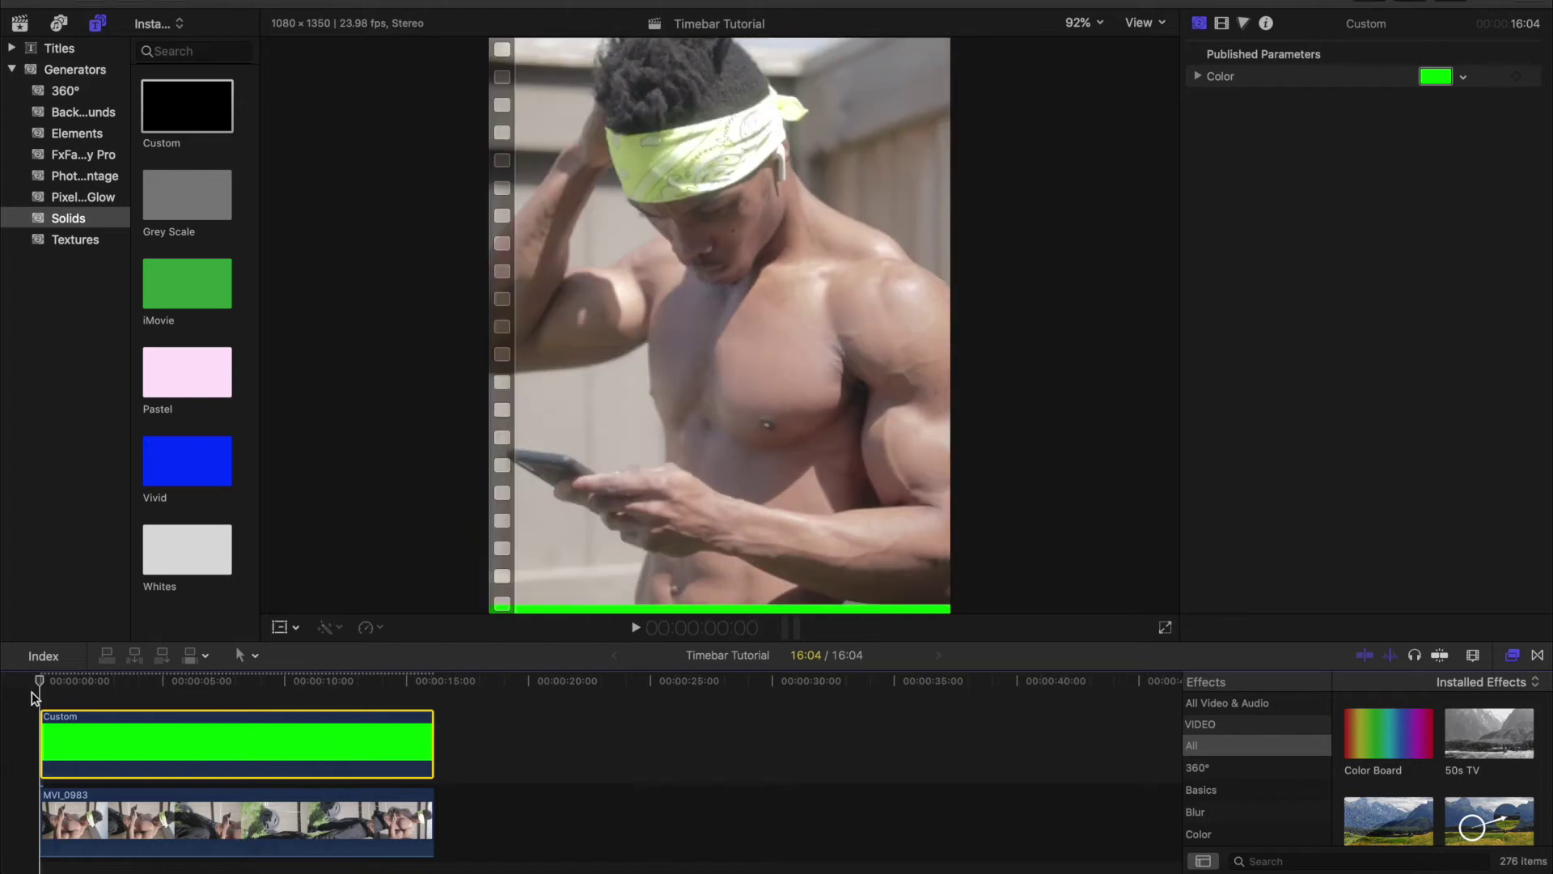
Add a Position keyframe at the start, then move to the clip's last frame.
{"action": "left_click", "coordinate": [1222, 23]}
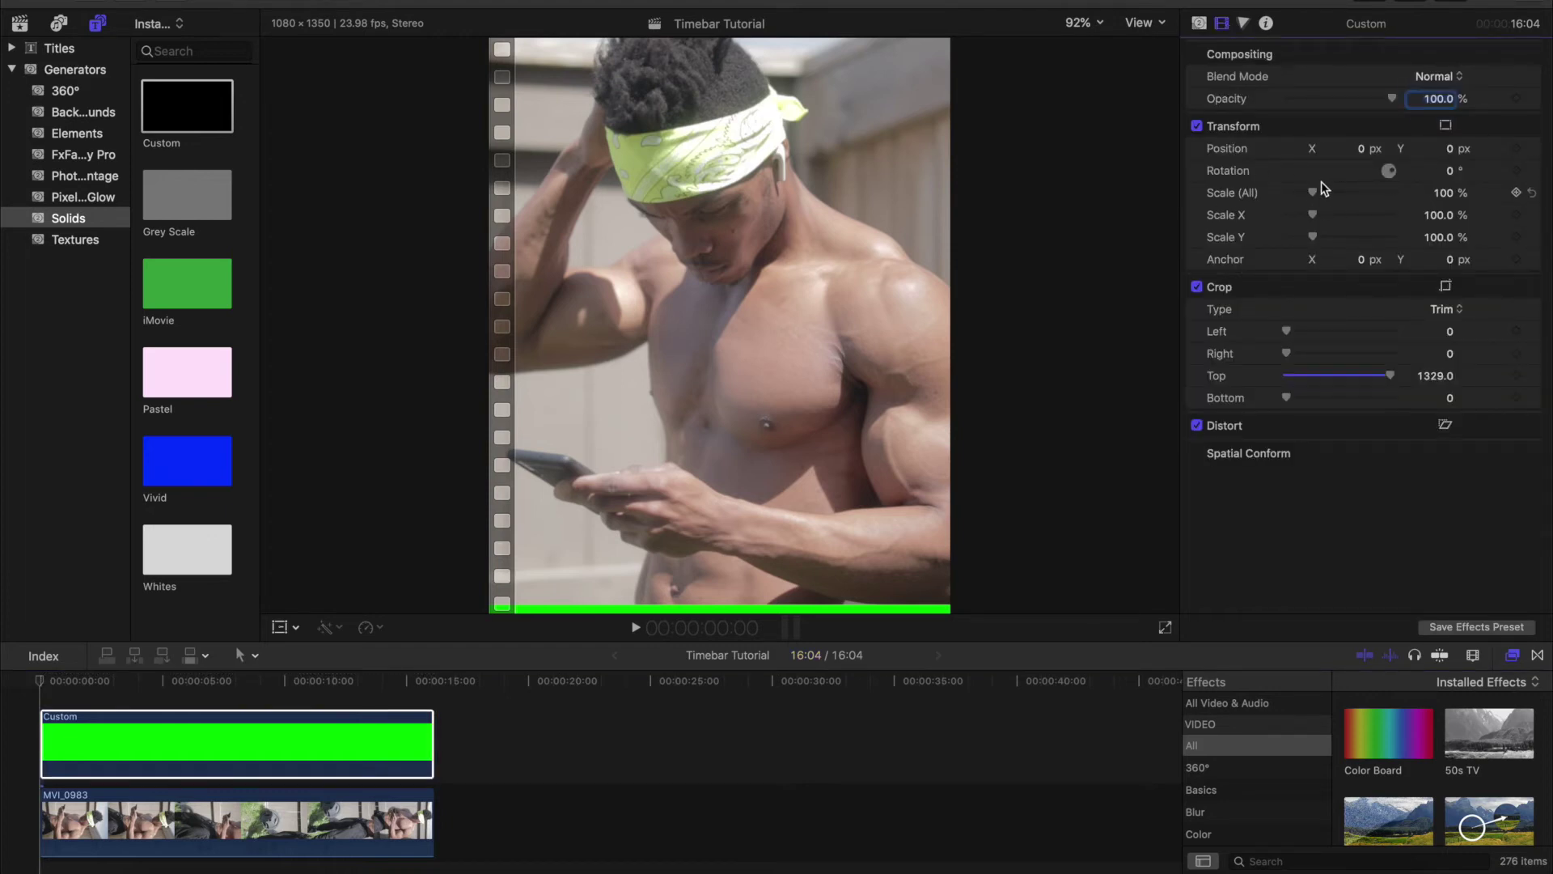
{"action": "mouse_move", "coordinate": [1359, 148]}
{"action": "left_click", "coordinate": [1517, 149]}
{"action": "key", "text": "space"}
{"action": "left_click", "coordinate": [37, 677]}
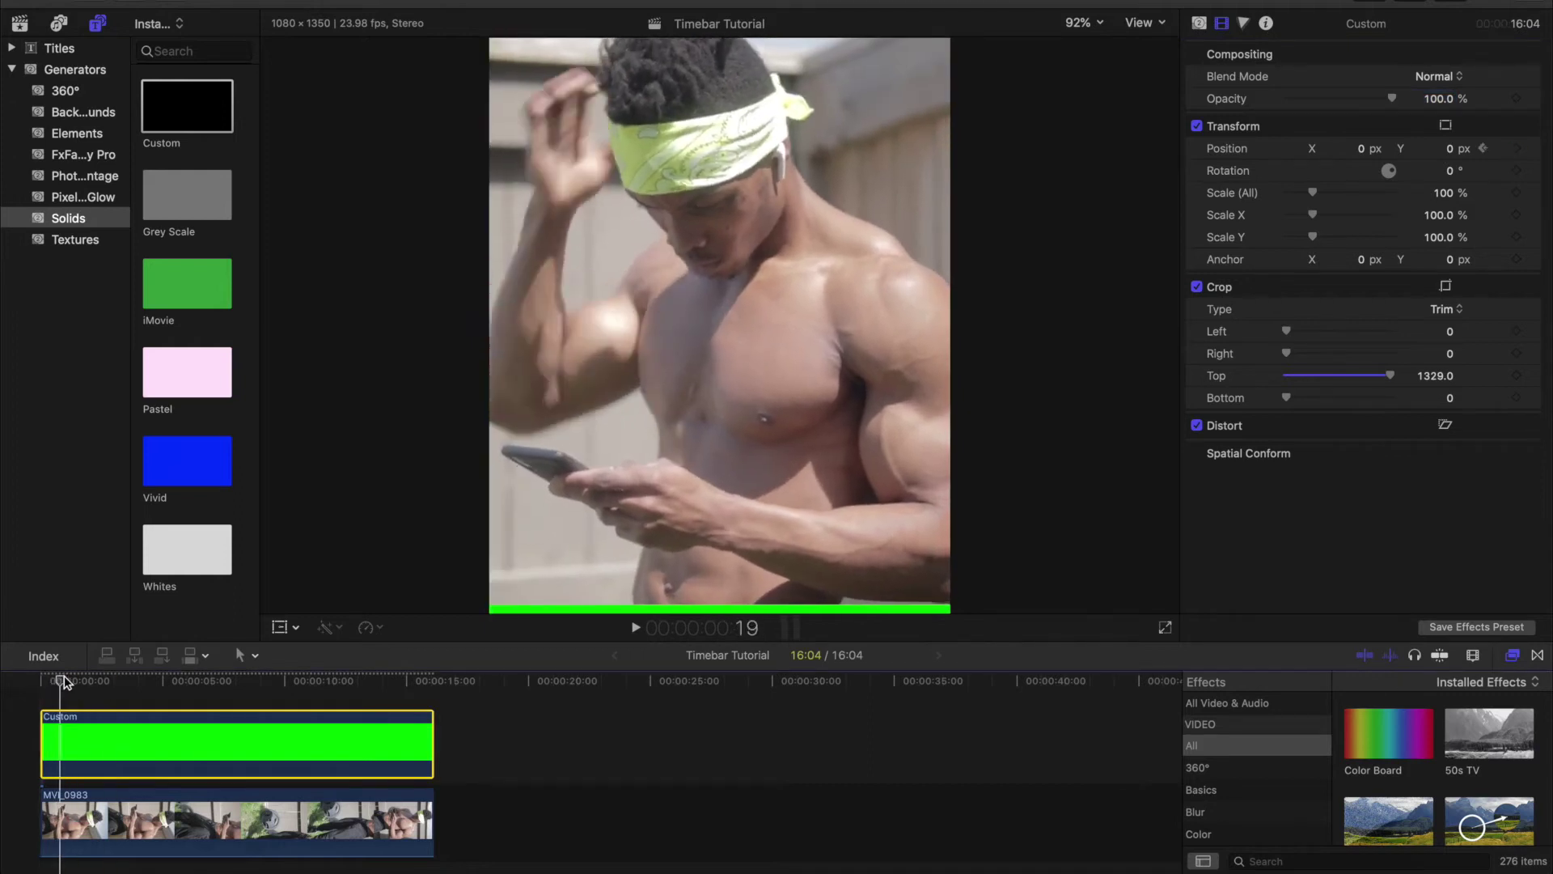
{"action": "left_click_drag", "start_coordinate": [65, 676], "coordinate": [434, 679]}
{"action": "key", "text": "Left"}
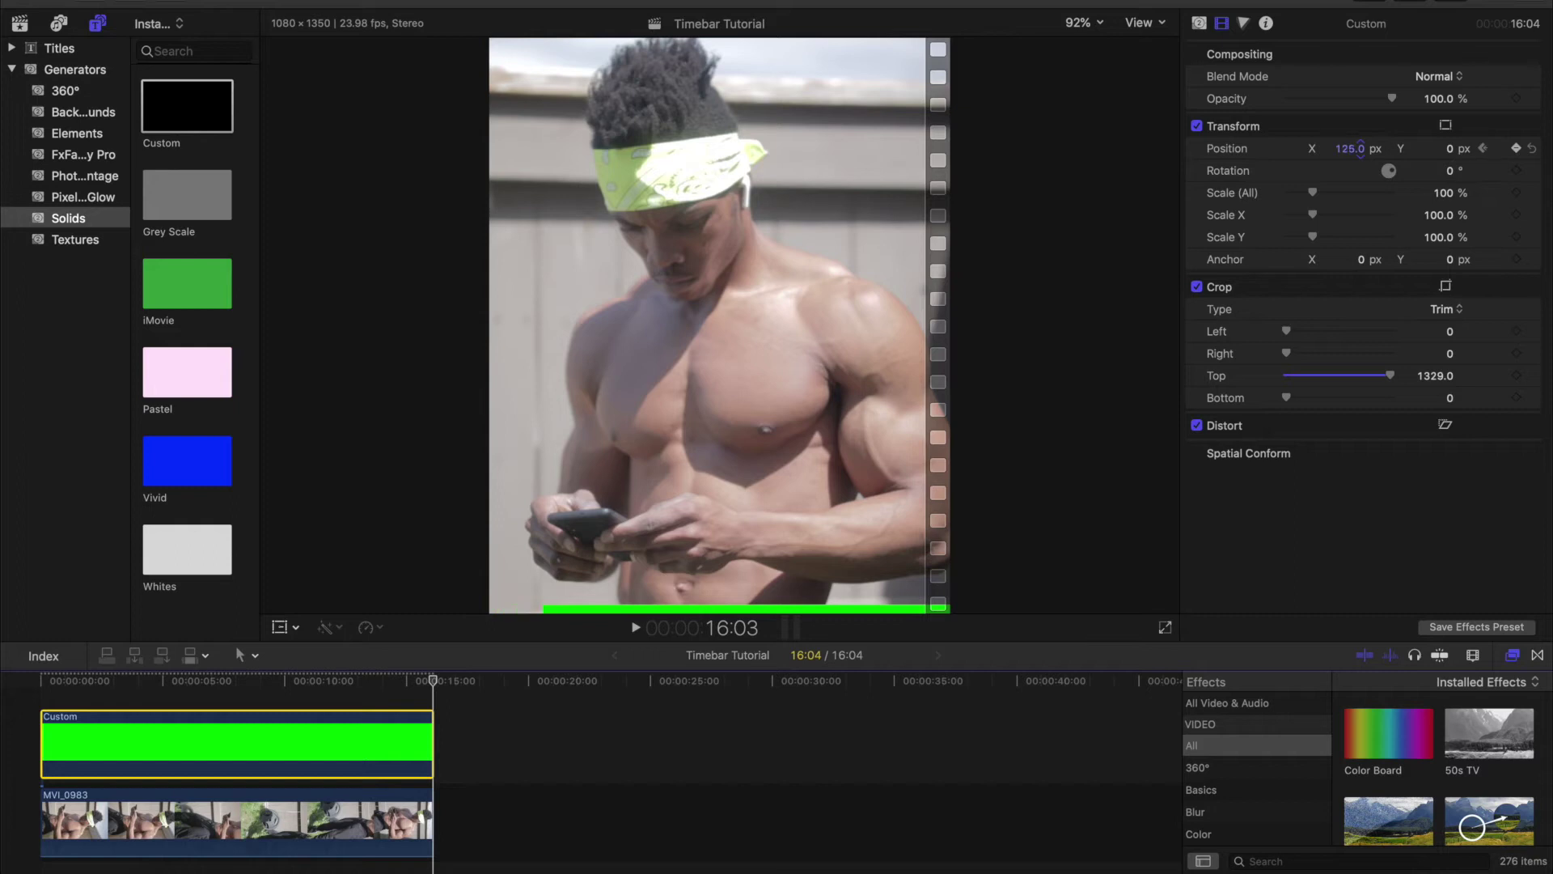
Scrub Position X to shift the green bar left at the end, then play back to check.
{"action": "left_click_drag", "start_coordinate": [1361, 148], "coordinate": [1361, 148]}
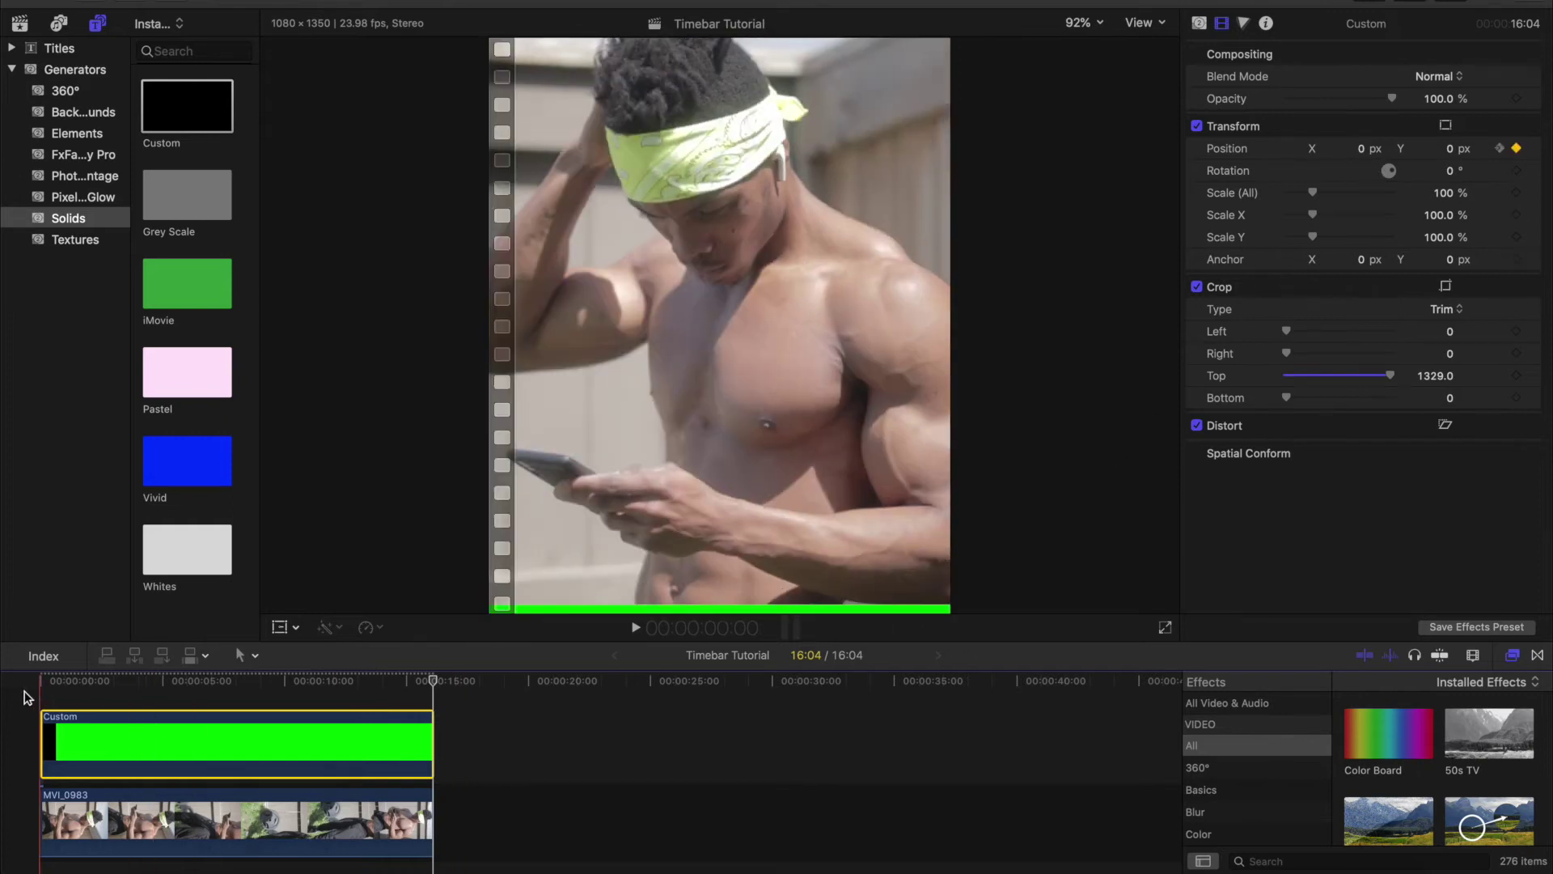
{"action": "key", "text": "space"}
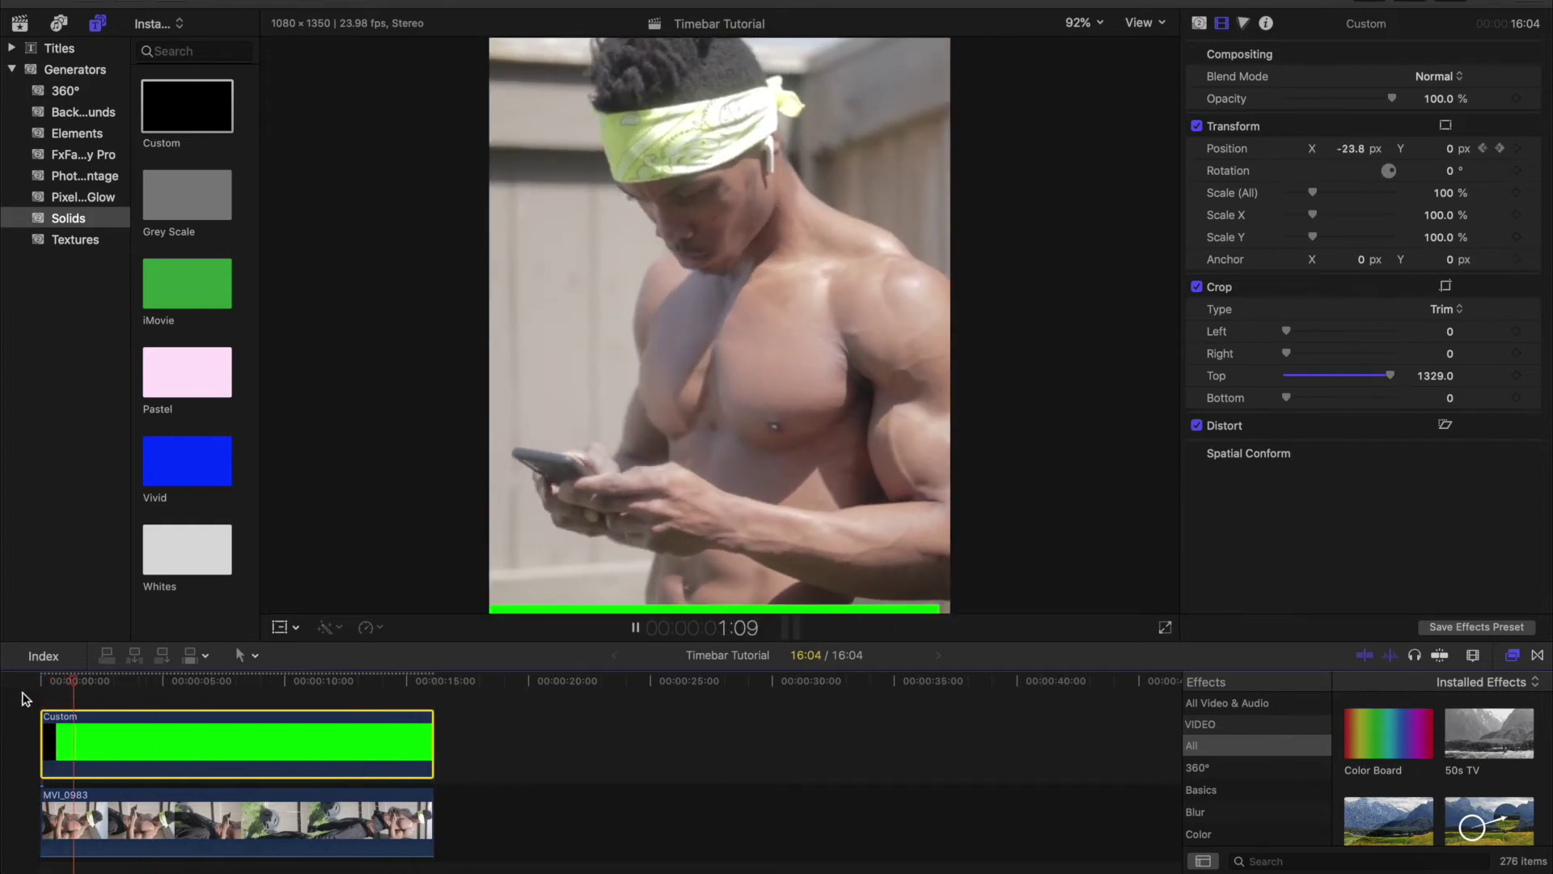
{"action": "key", "text": "space"}
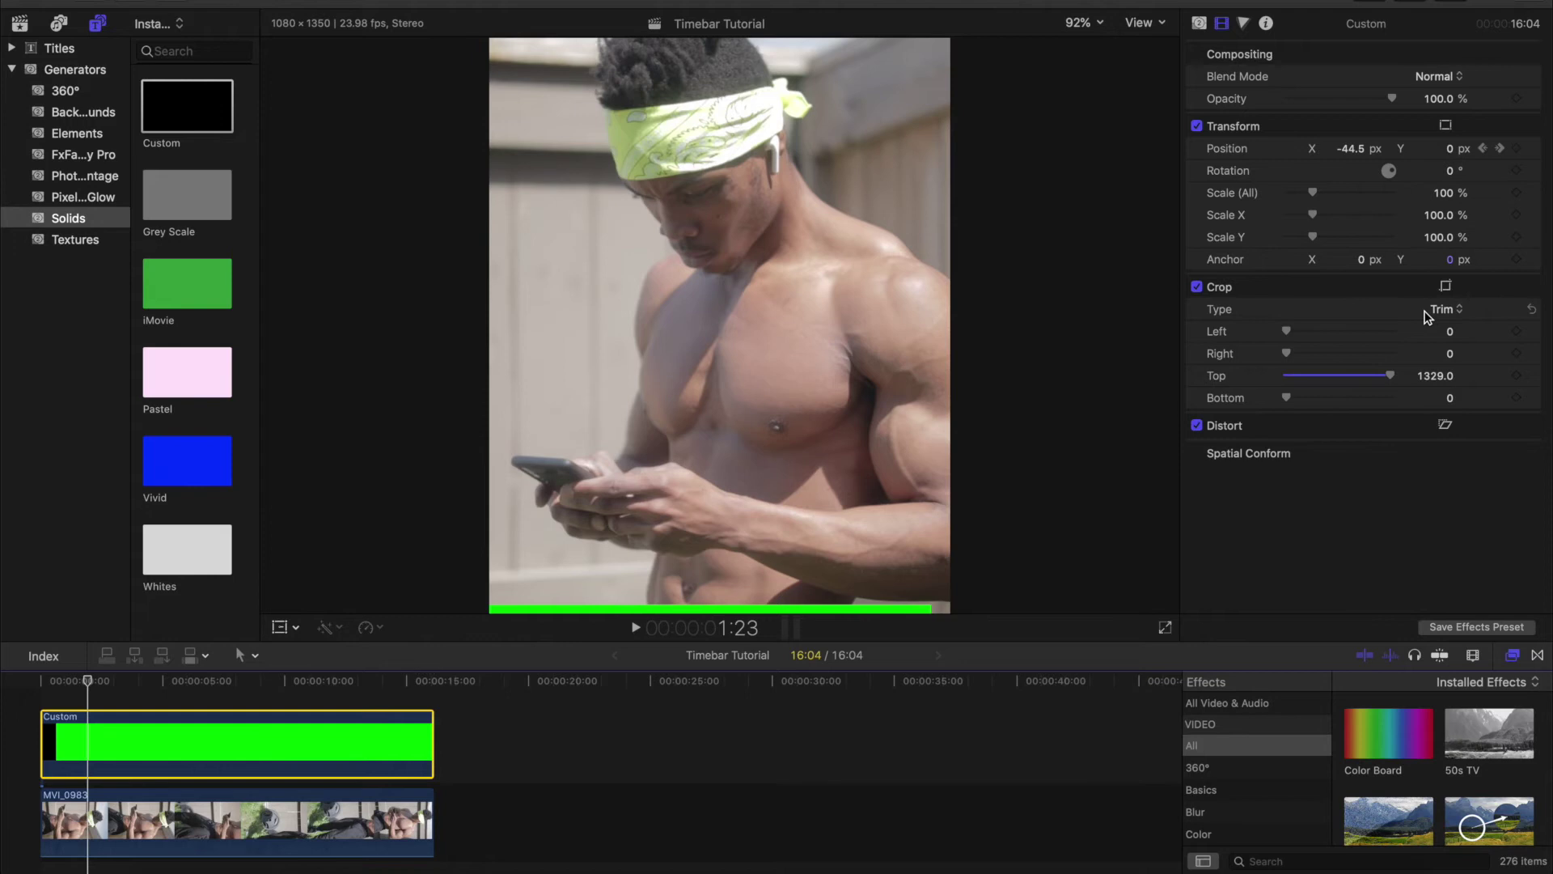
{"action": "left_click", "coordinate": [37, 767]}
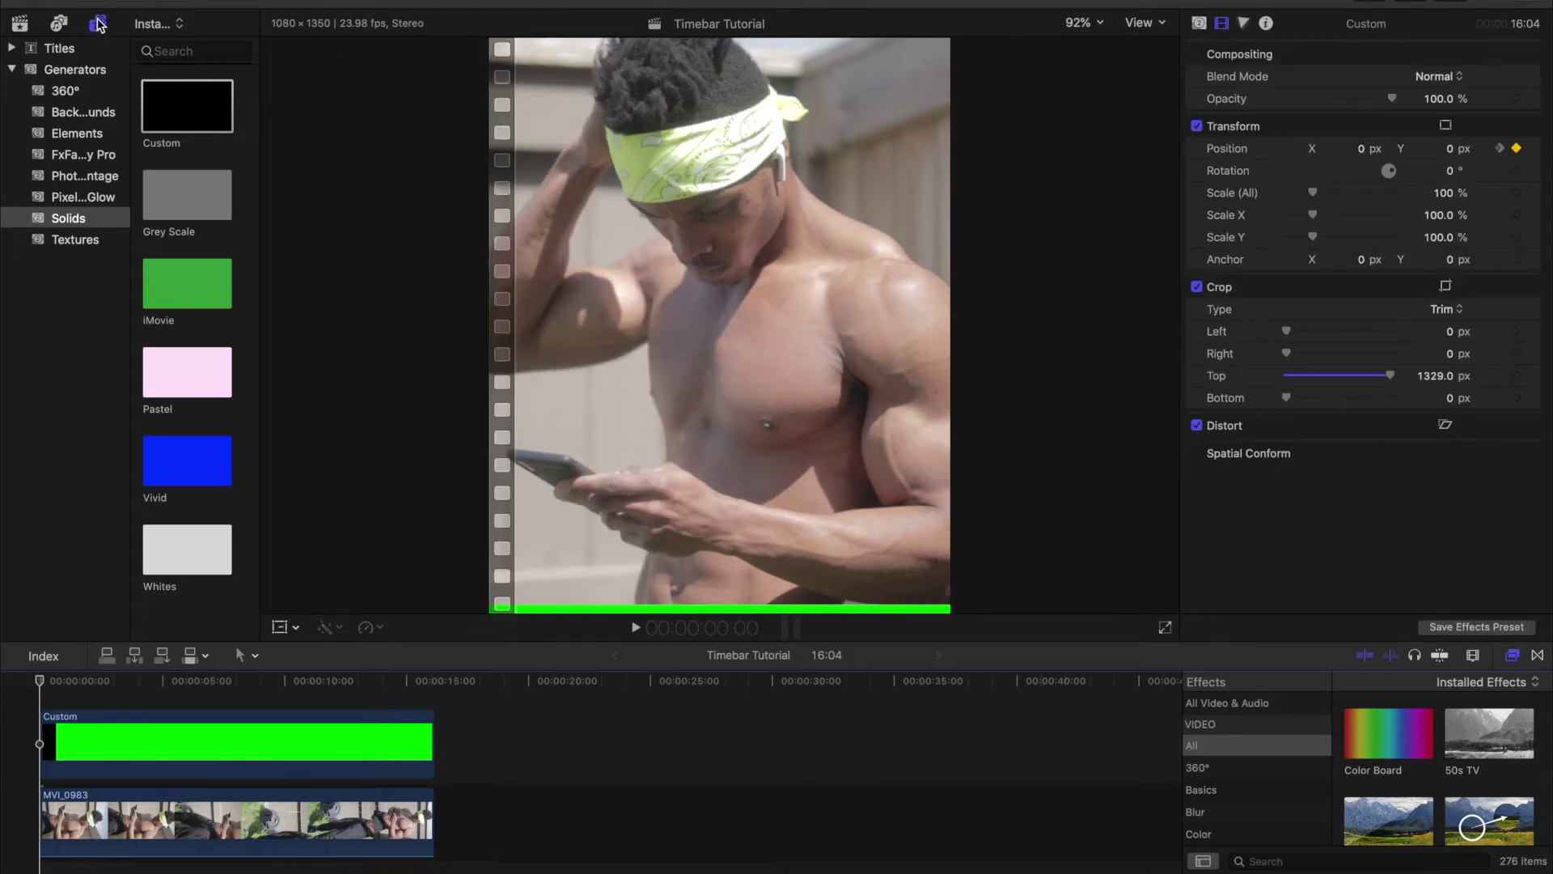
Connect the Timecode generator (searched 'timec') above the green bar and extend it to 16:03.
{"action": "left_click", "coordinate": [71, 71]}
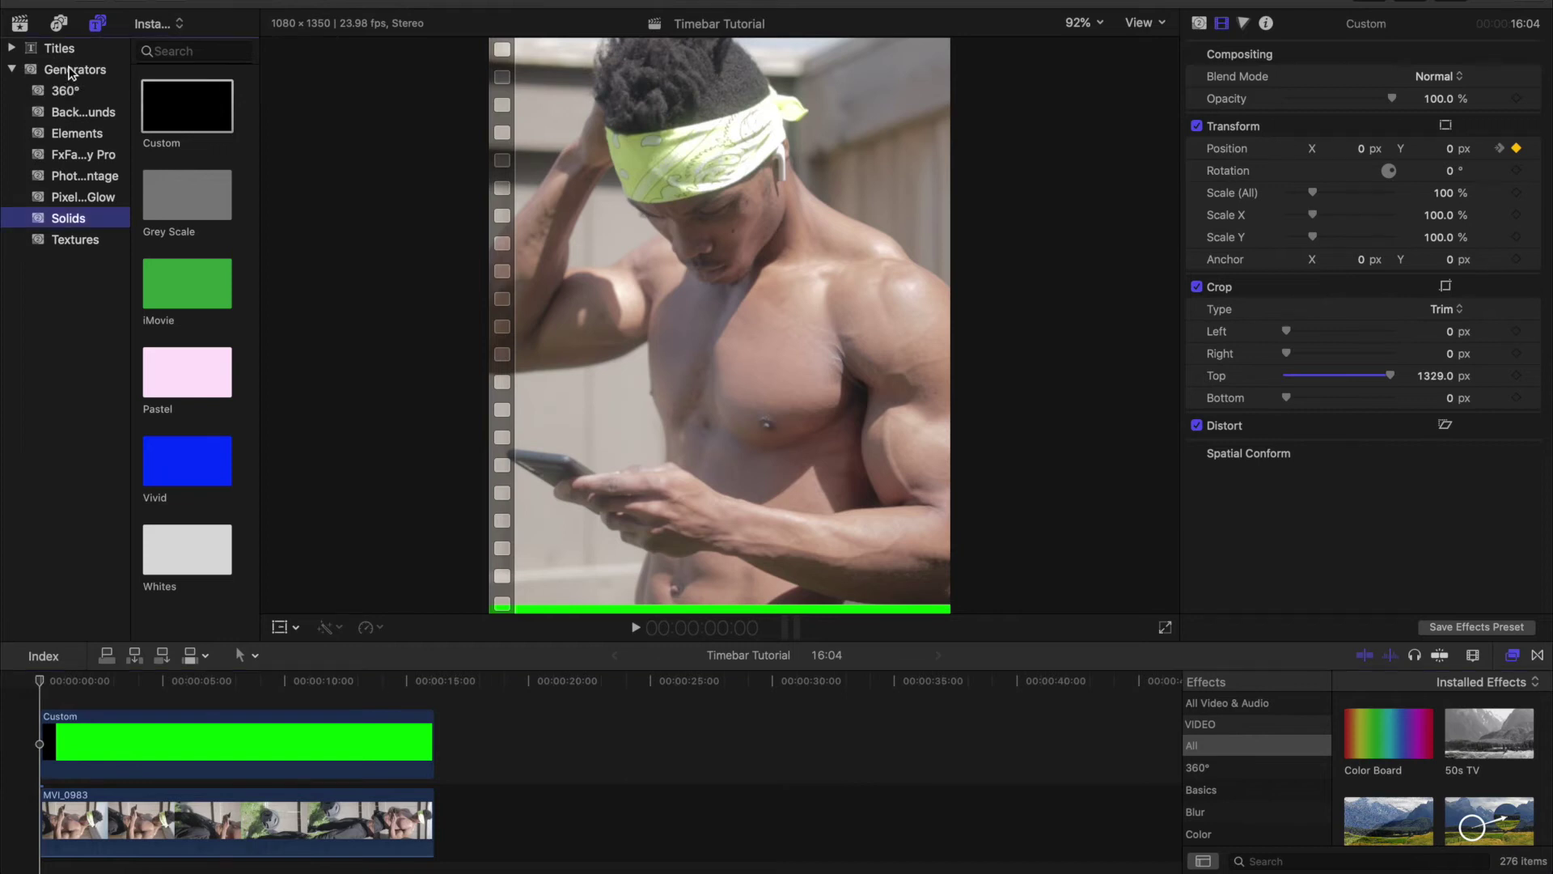
{"action": "left_click", "coordinate": [183, 51]}
{"action": "type", "text": "timec"}
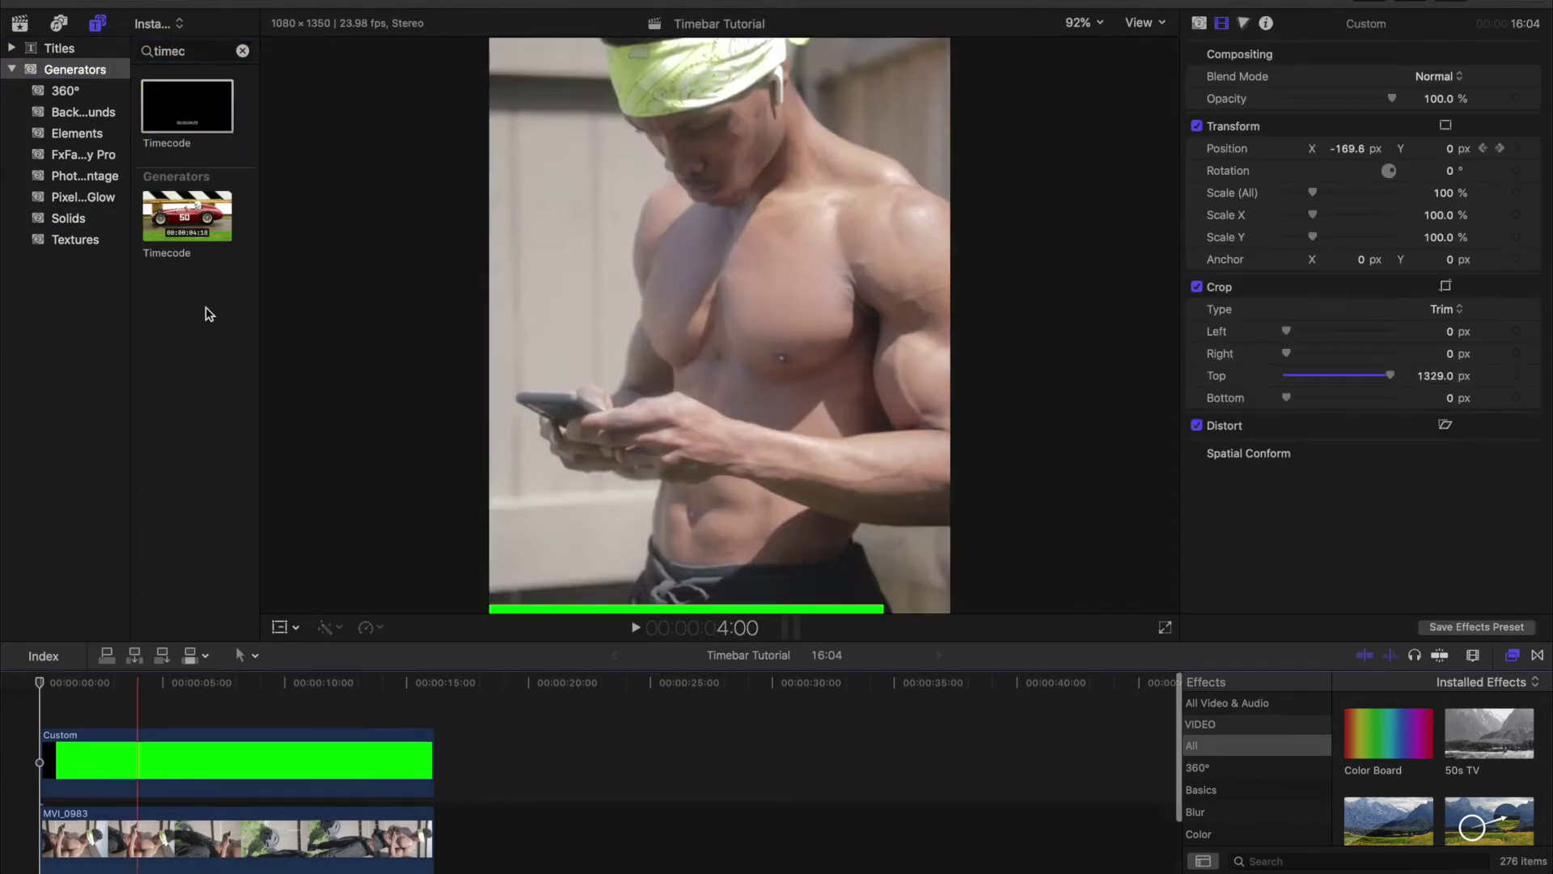
{"action": "left_click_drag", "start_coordinate": [173, 121], "coordinate": [42, 694]}
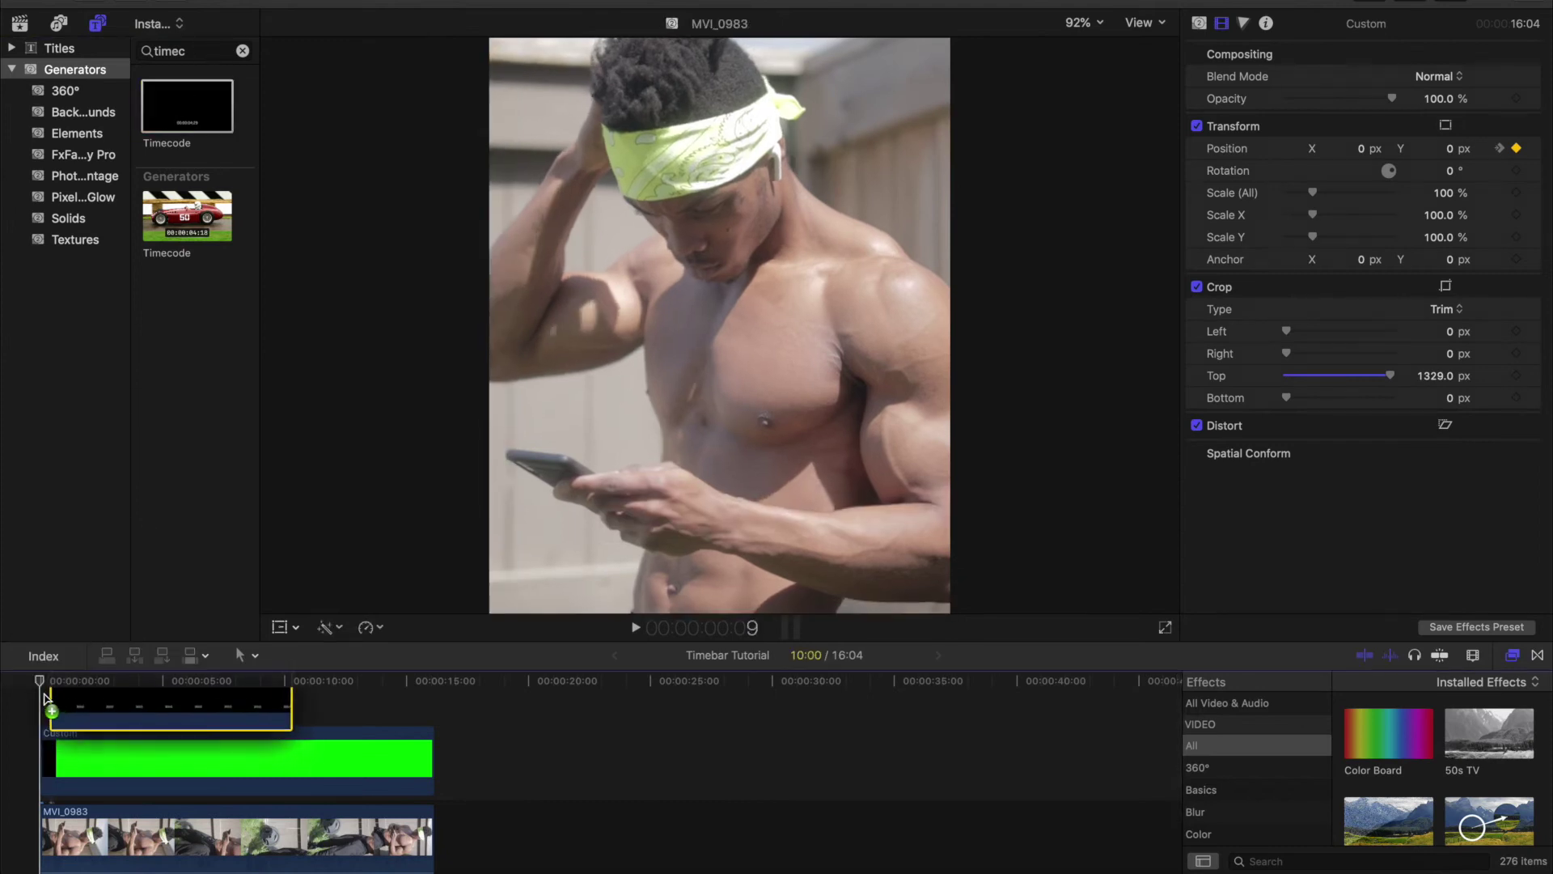
{"action": "left_click_drag", "start_coordinate": [332, 762], "coordinate": [430, 778]}
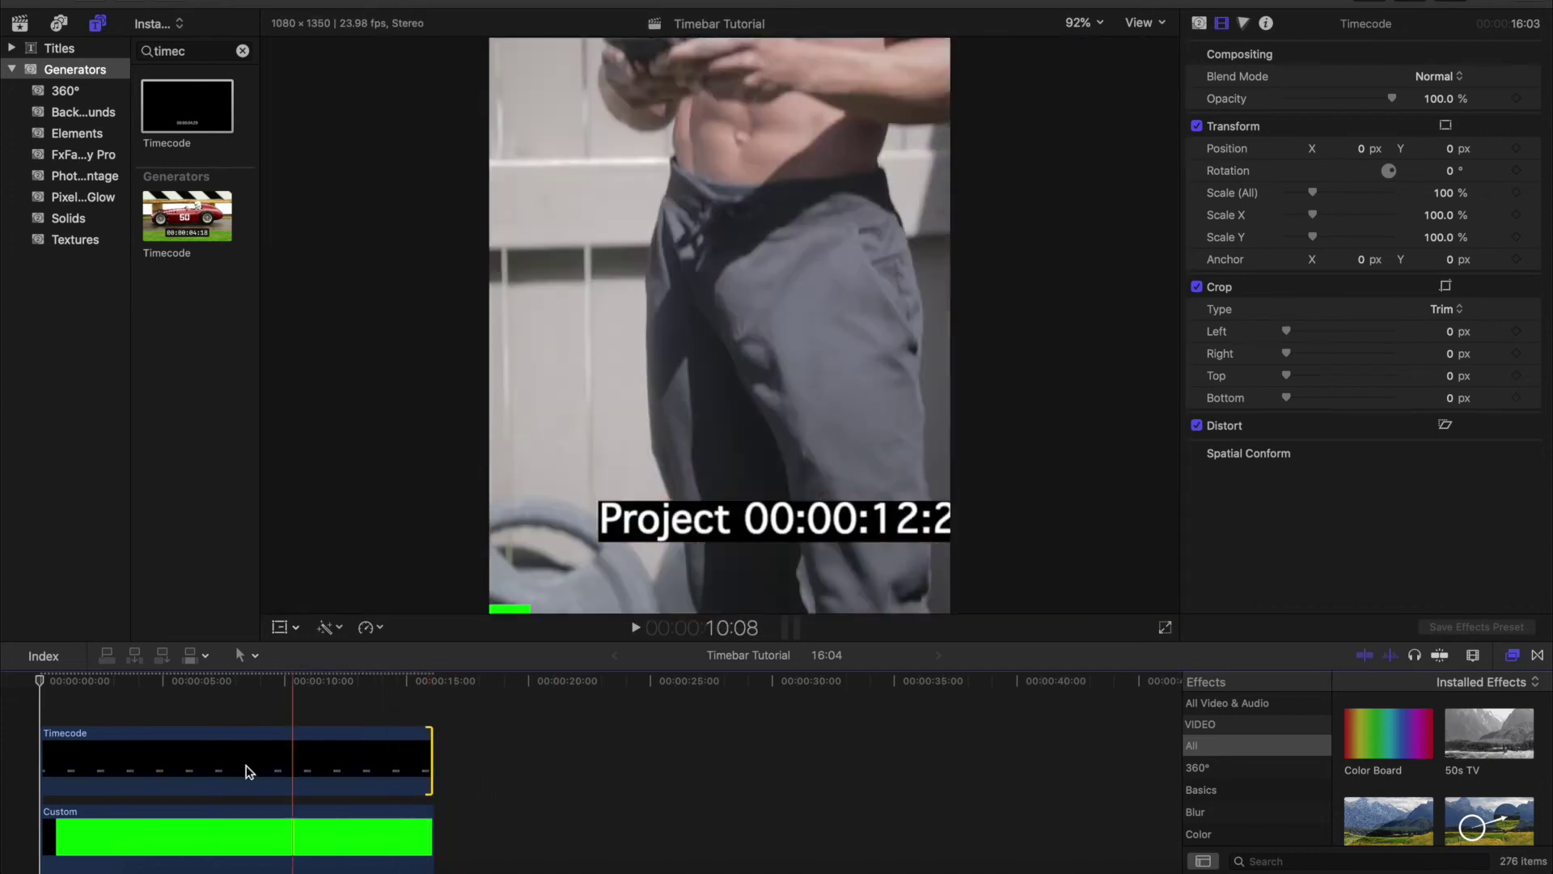
{"action": "left_click", "coordinate": [194, 764]}
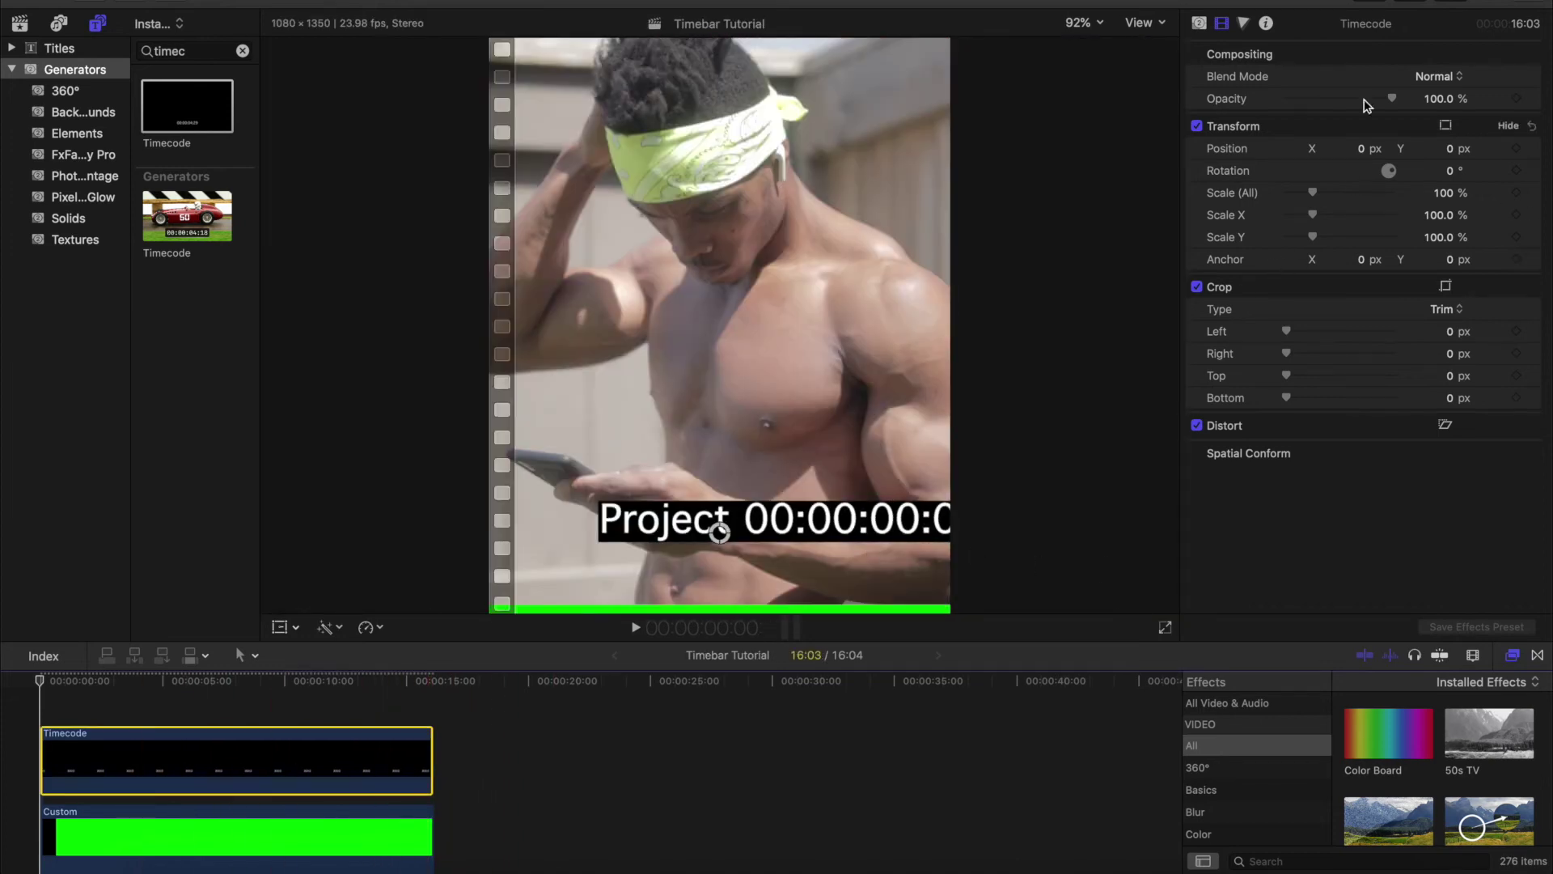
Delete the timecode's Project label and reduce its text Size.
{"action": "left_click", "coordinate": [1199, 24]}
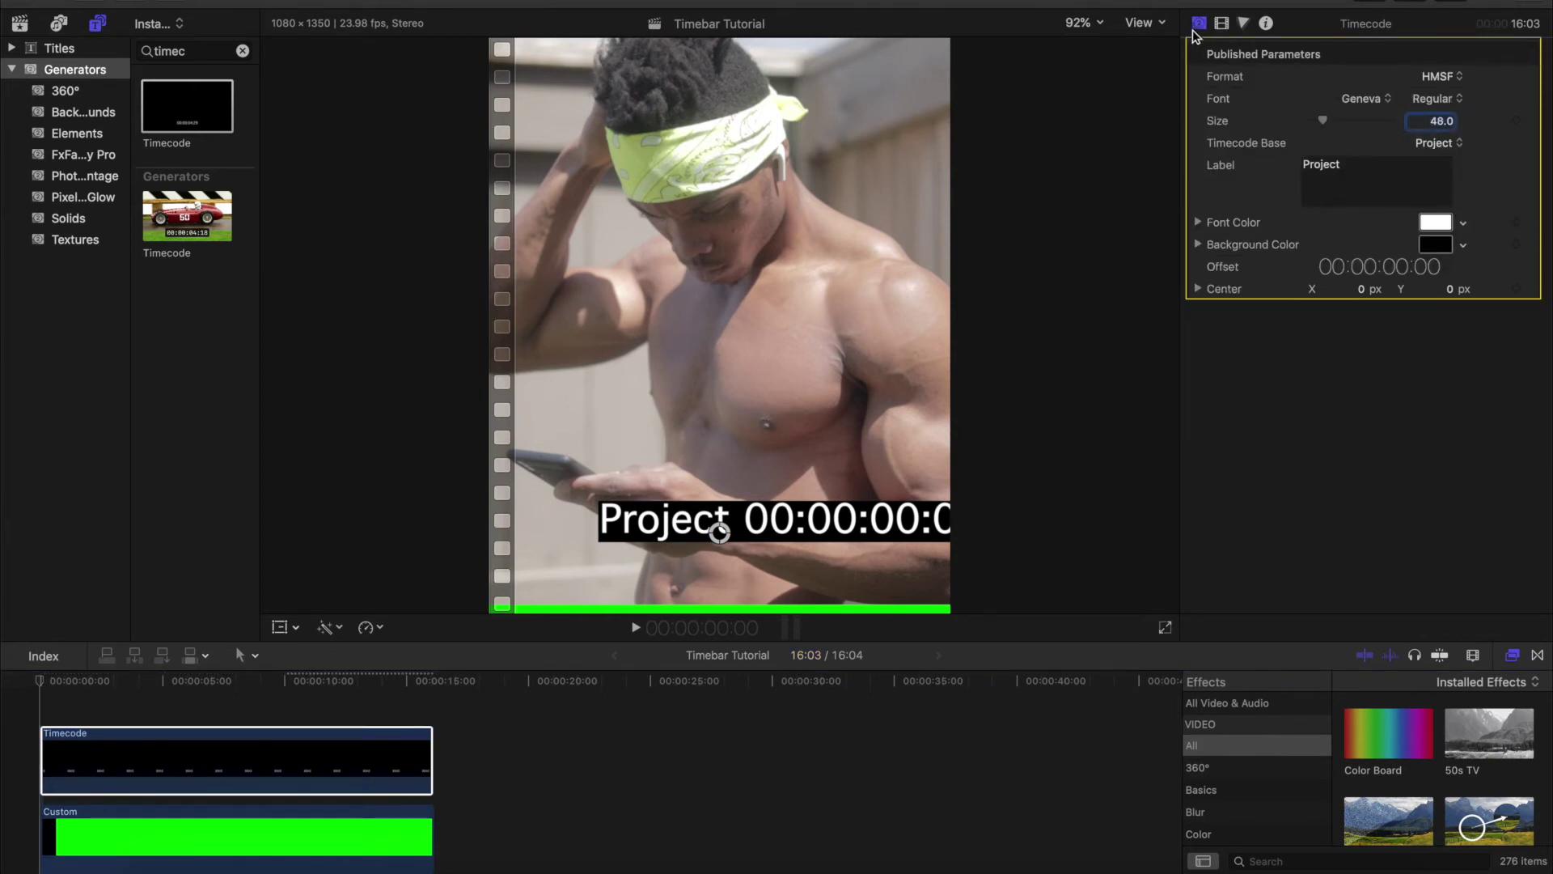
{"action": "double_click", "coordinate": [1314, 165]}
{"action": "key", "text": "BackSpace"}
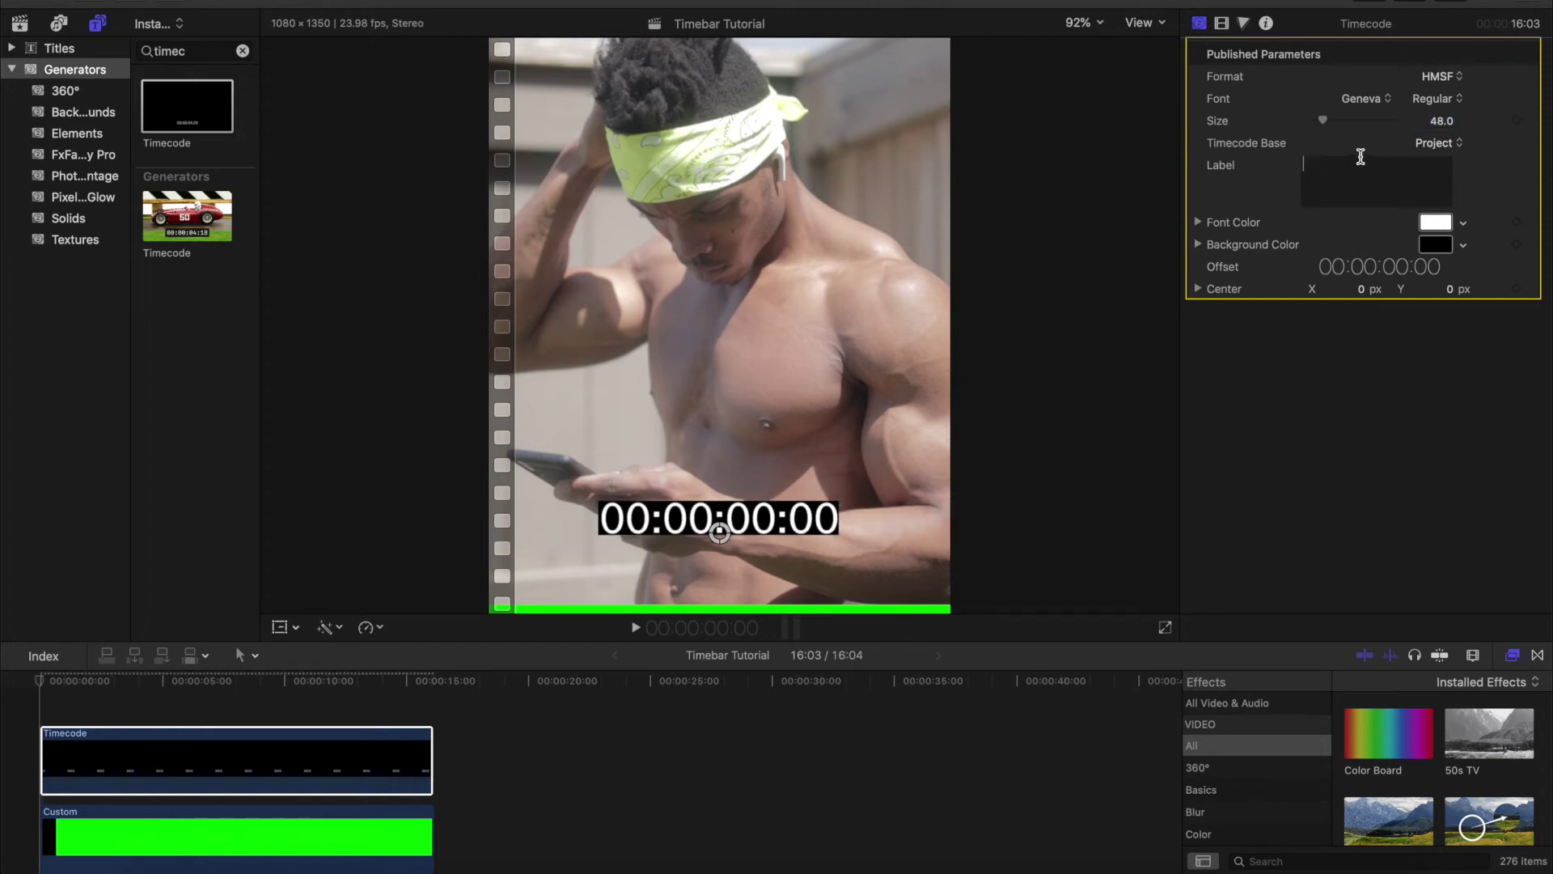
{"action": "mouse_move", "coordinate": [1325, 121]}
{"action": "left_click_drag", "start_coordinate": [1324, 122], "coordinate": [1320, 123]}
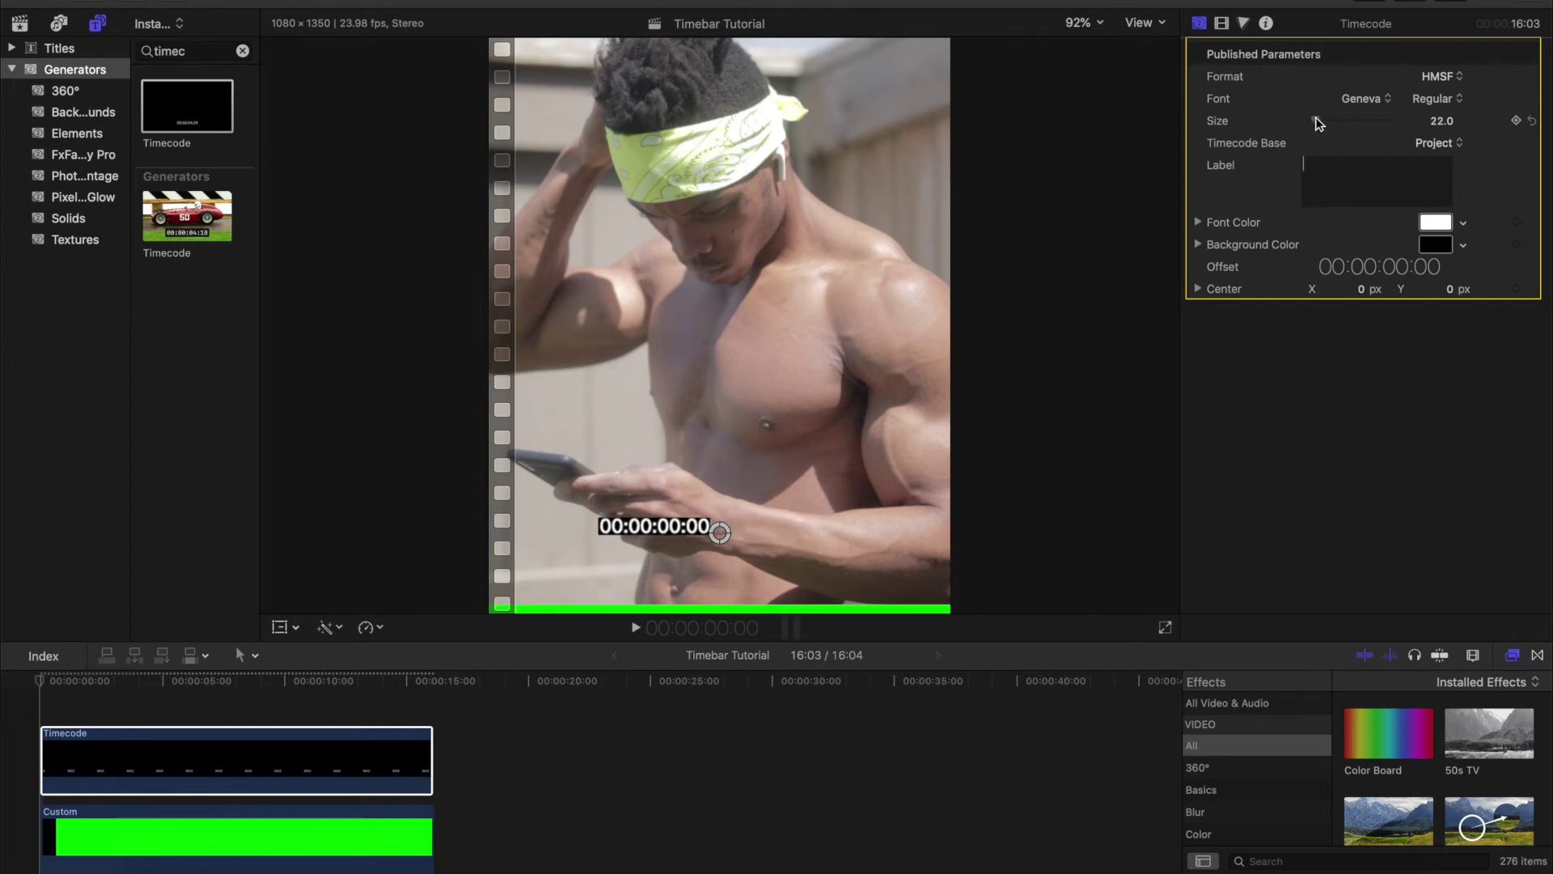
Set the timecode background opacity to 0 and move it toward the bottom-right.
{"action": "left_click", "coordinate": [1462, 245]}
{"action": "left_click", "coordinate": [1194, 457]}
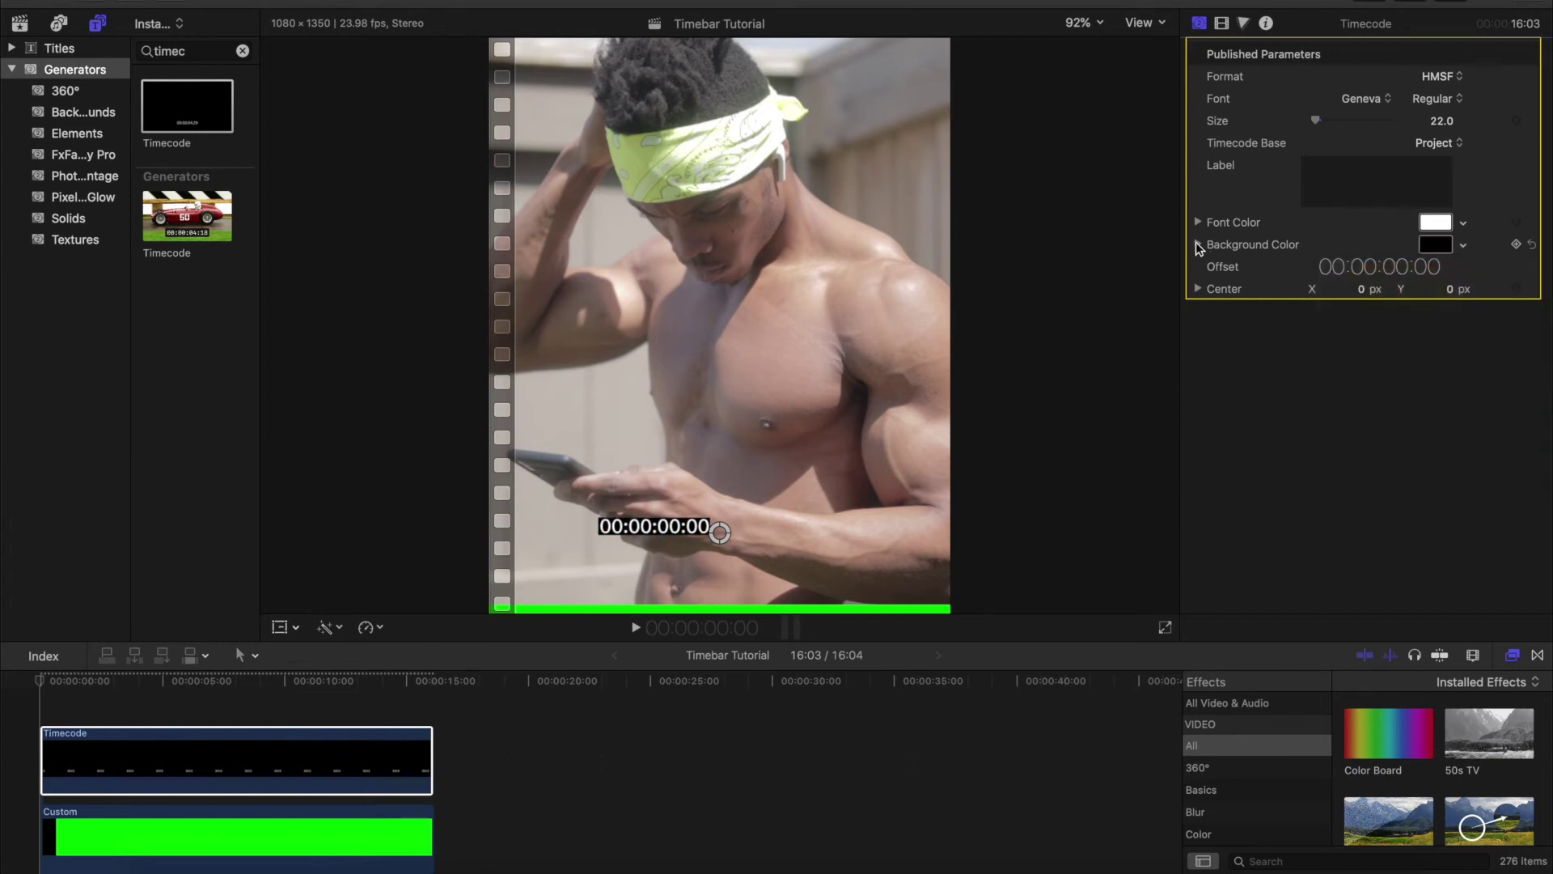
{"action": "left_click", "coordinate": [1198, 244]}
{"action": "left_click_drag", "start_coordinate": [1393, 333], "coordinate": [1311, 333]}
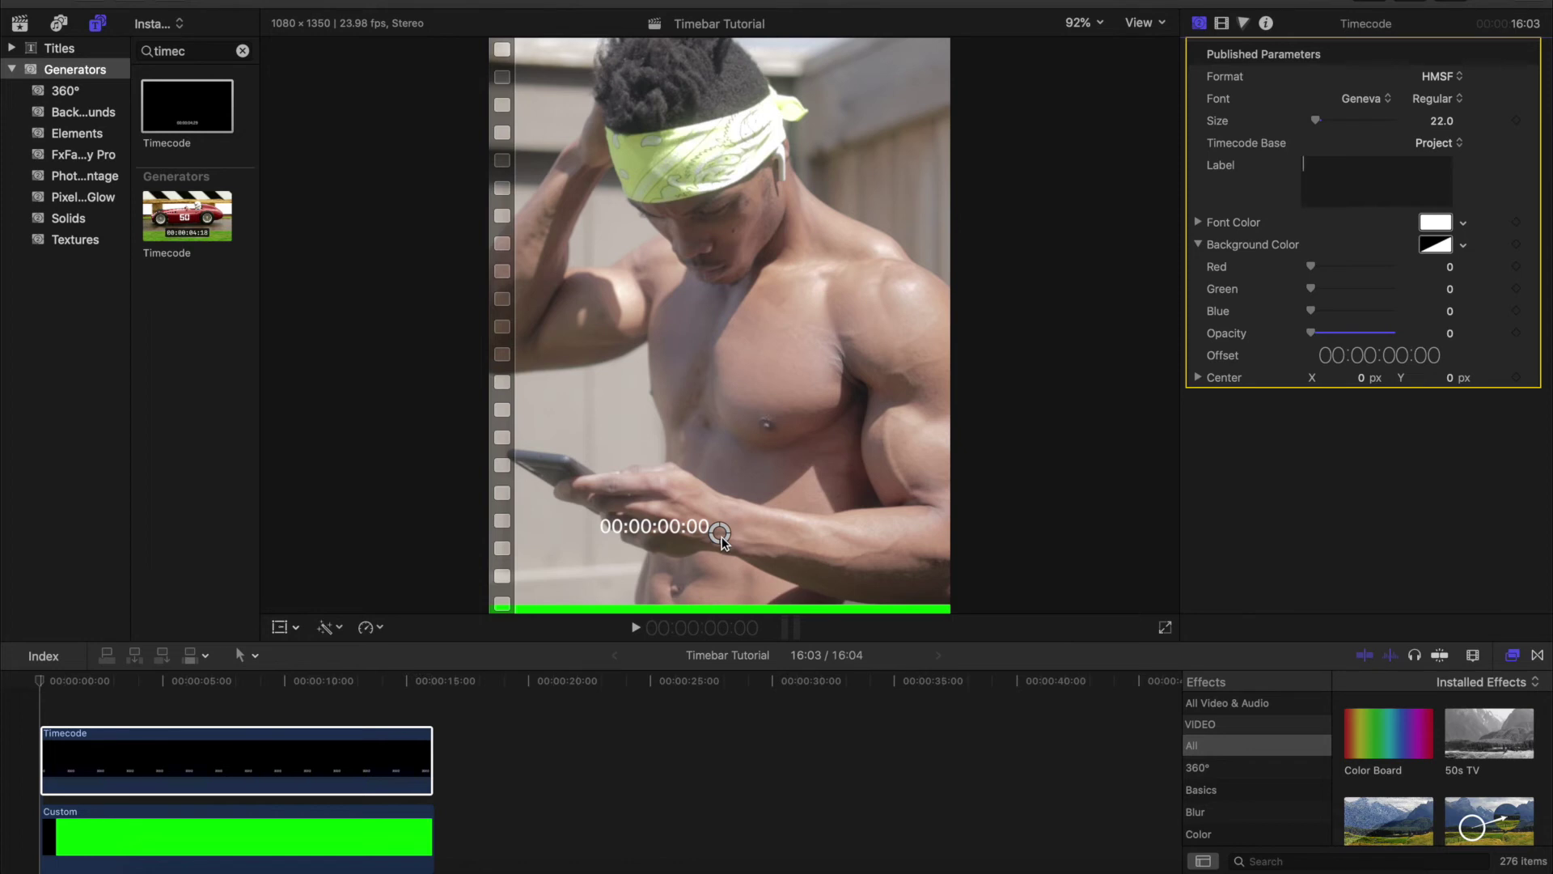
{"action": "mouse_move", "coordinate": [721, 536]}
{"action": "left_mouse_down"}
{"action": "mouse_move", "coordinate": [877, 551]}
{"action": "mouse_move", "coordinate": [926, 575]}
{"action": "mouse_move", "coordinate": [933, 605]}
{"action": "left_mouse_up"}
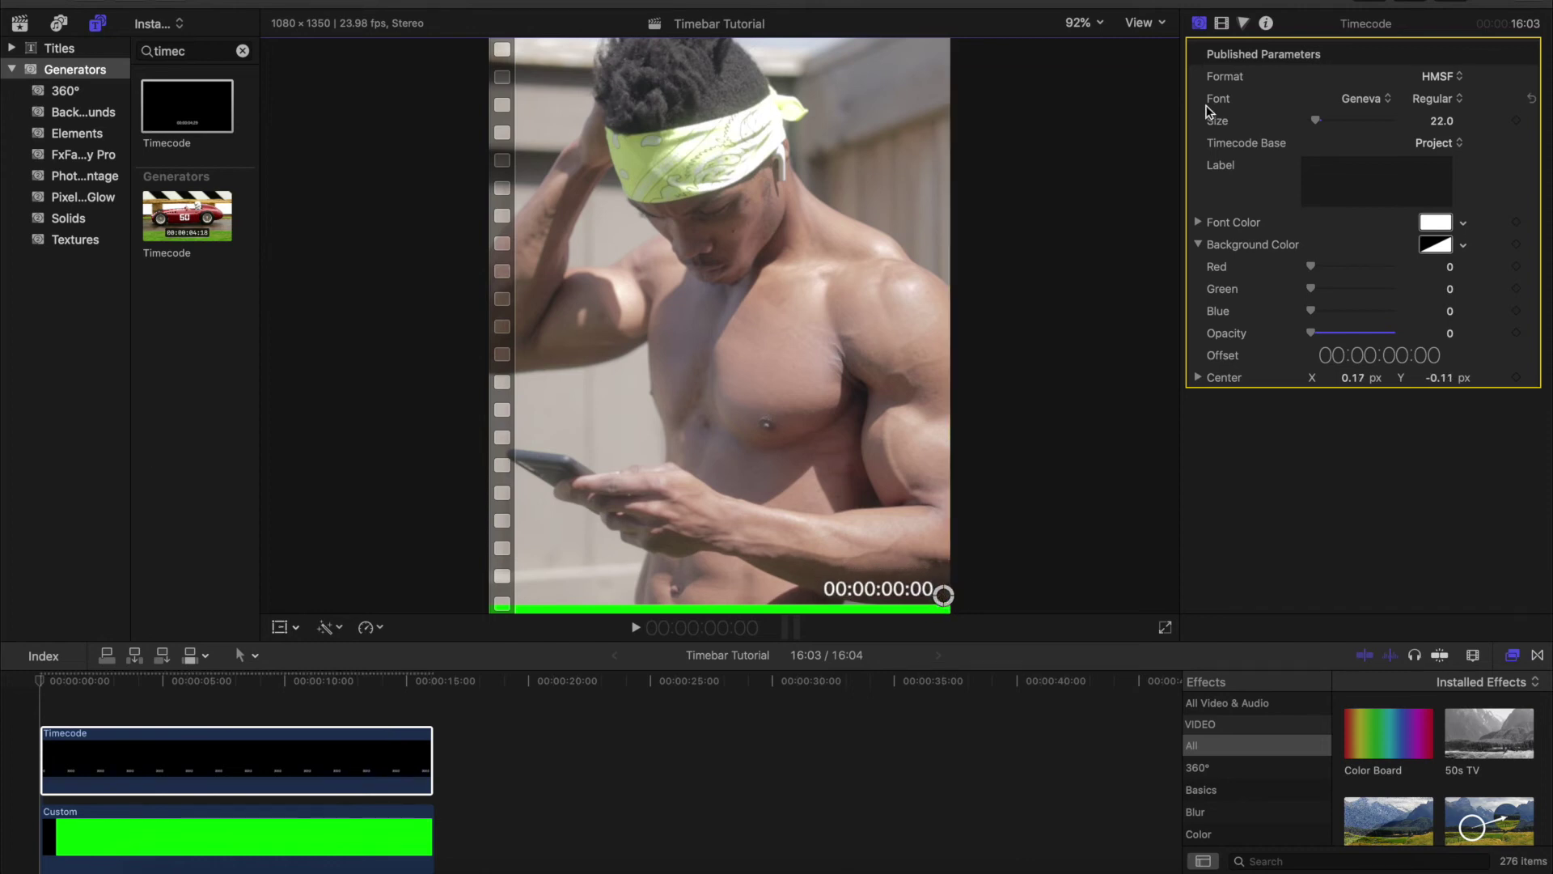
Crop the timecode from the left so only seconds and frames remain.
{"action": "left_click", "coordinate": [1222, 25]}
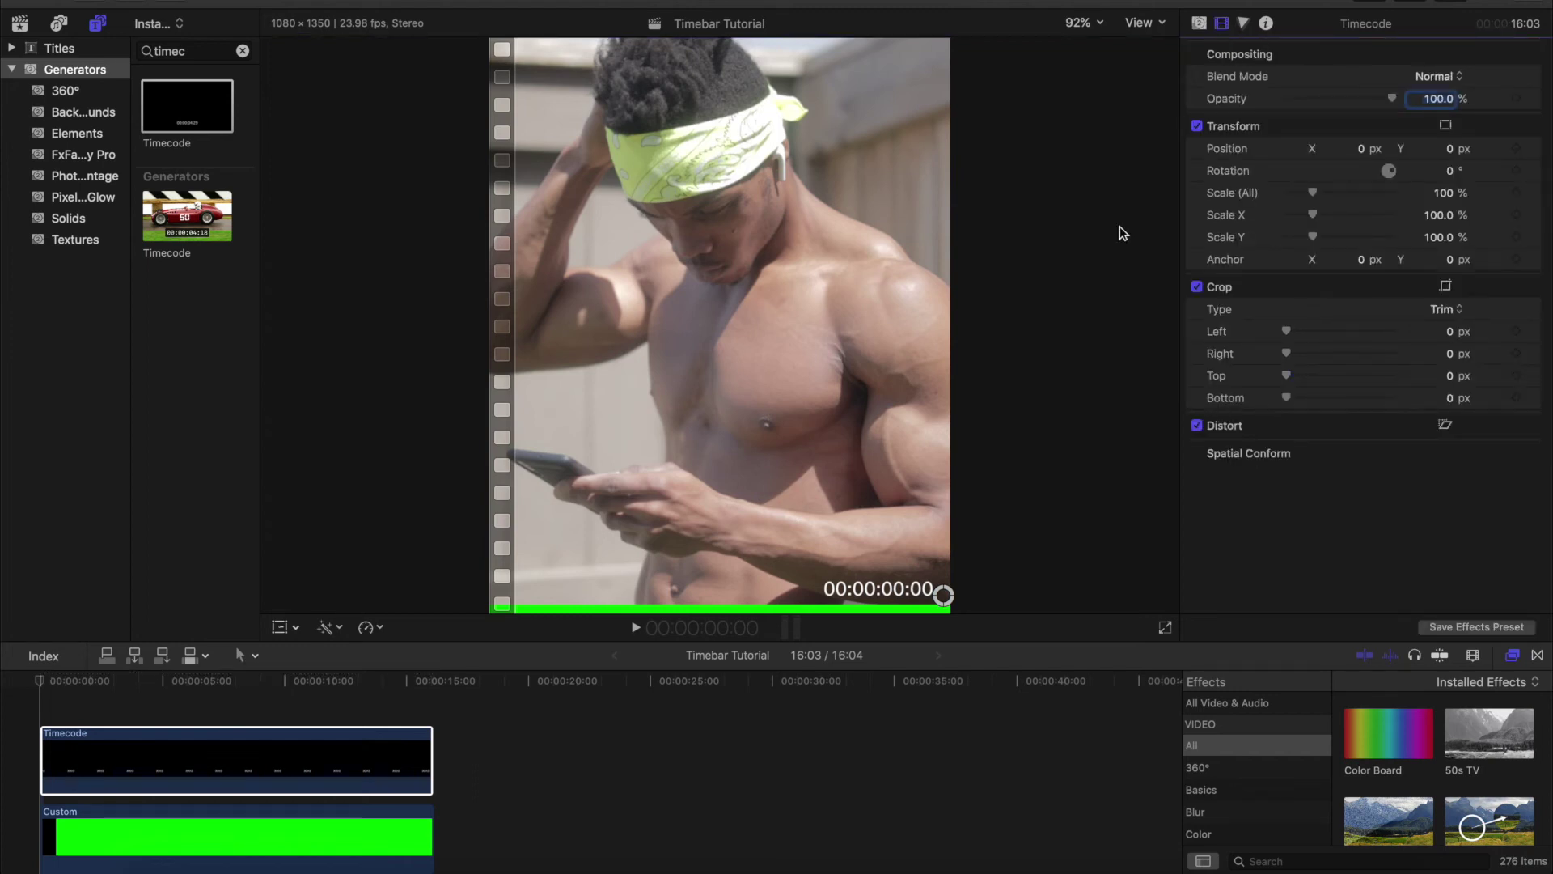
{"action": "left_click", "coordinate": [849, 597]}
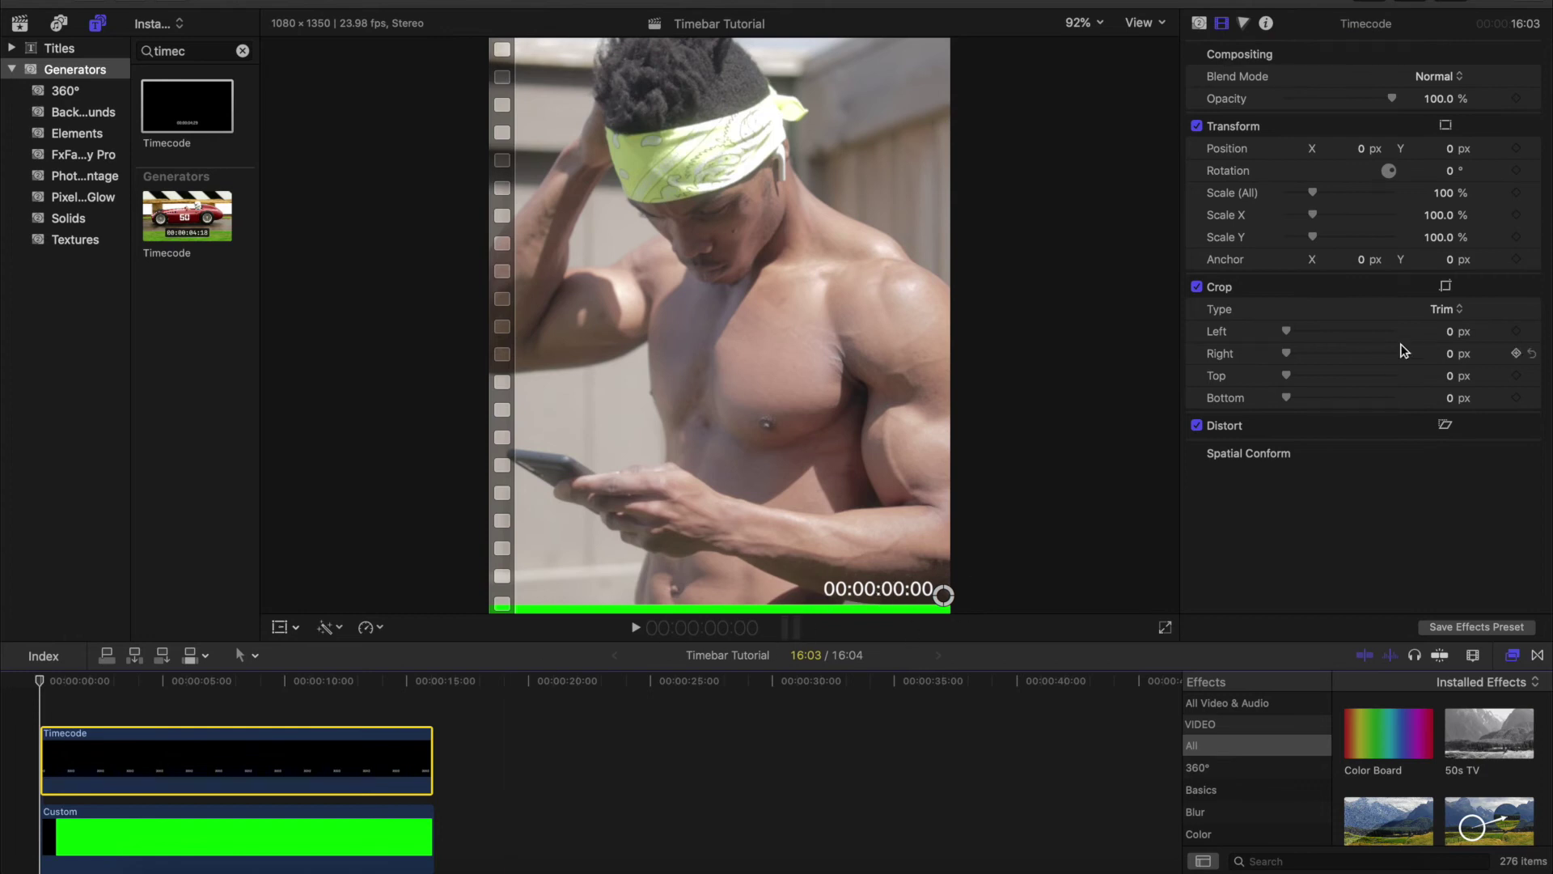
{"action": "mouse_move", "coordinate": [1289, 335]}
{"action": "left_click_drag", "start_coordinate": [1287, 330], "coordinate": [1362, 330]}
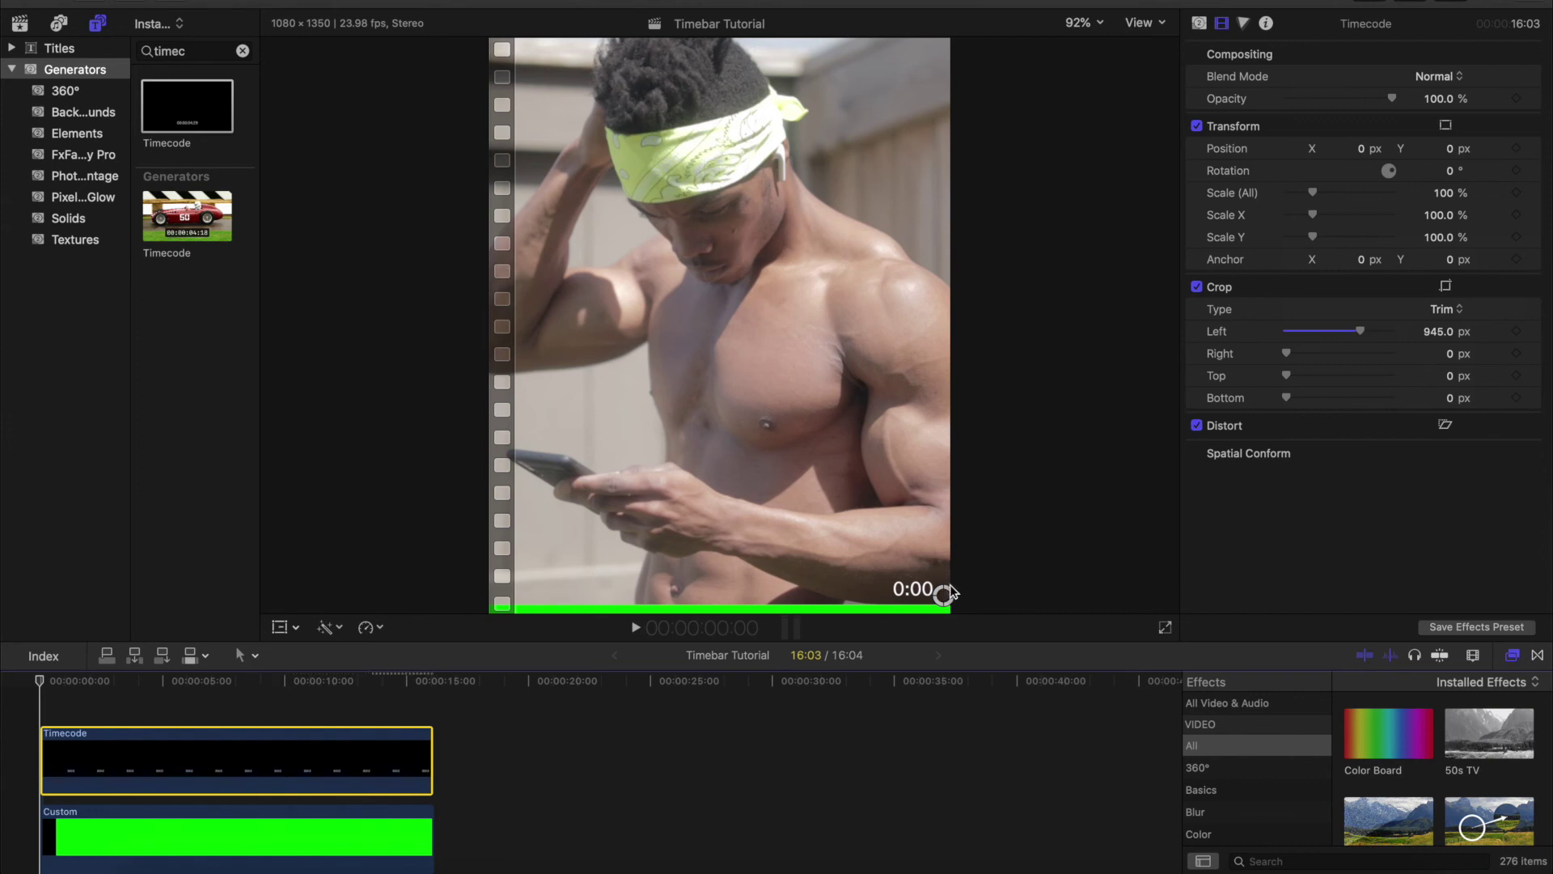
Drag the timecode with the Transform on-screen control to the frame's bottom-left edge.
{"action": "left_click", "coordinate": [278, 629]}
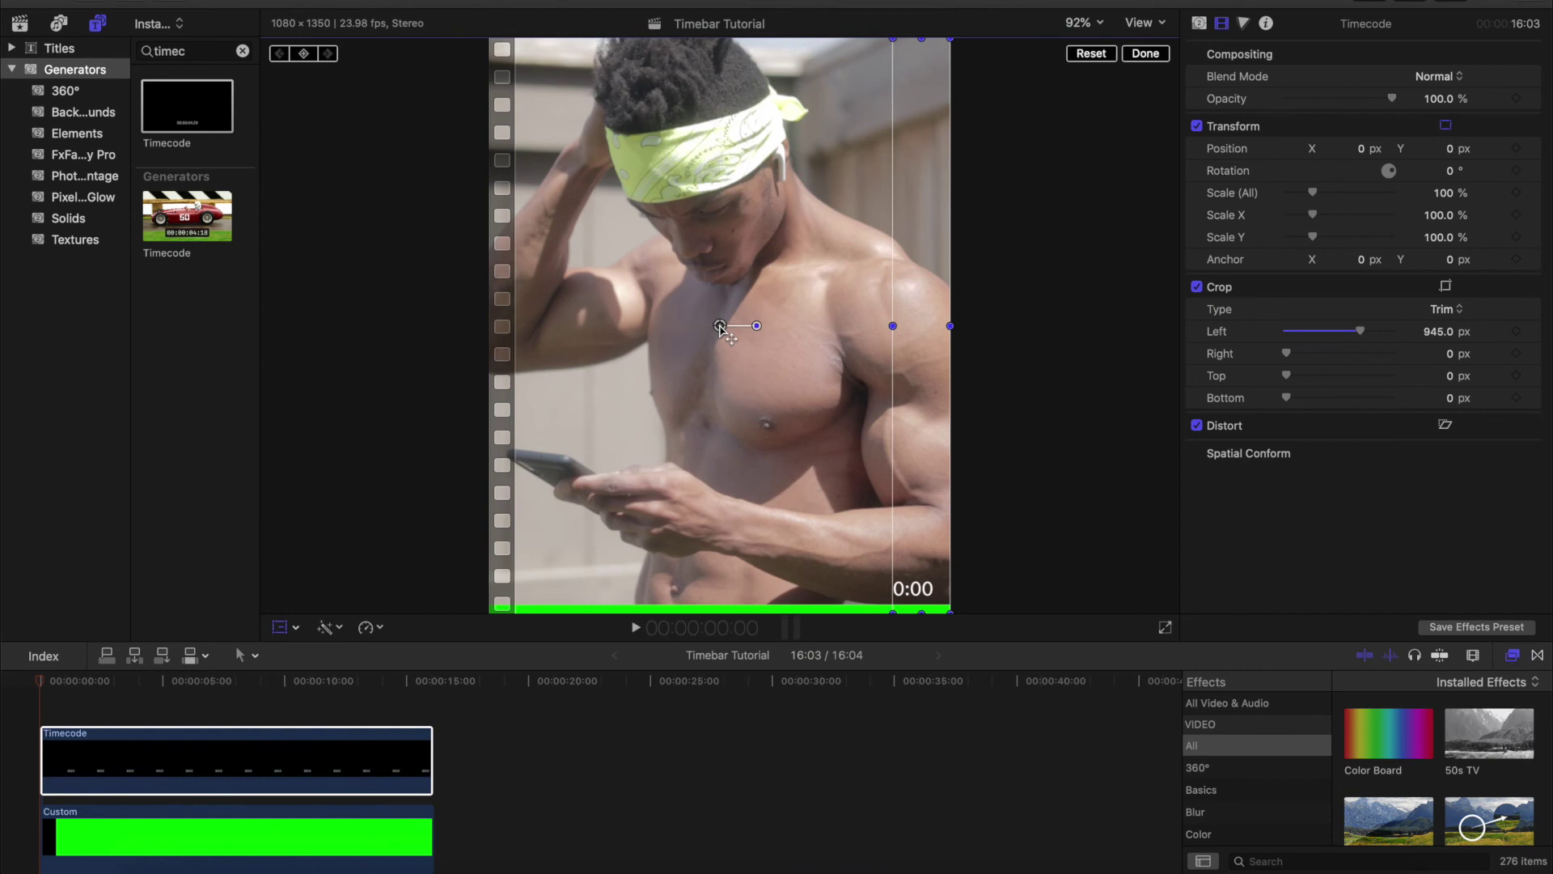
{"action": "left_click_drag", "start_coordinate": [719, 325], "coordinate": [713, 264]}
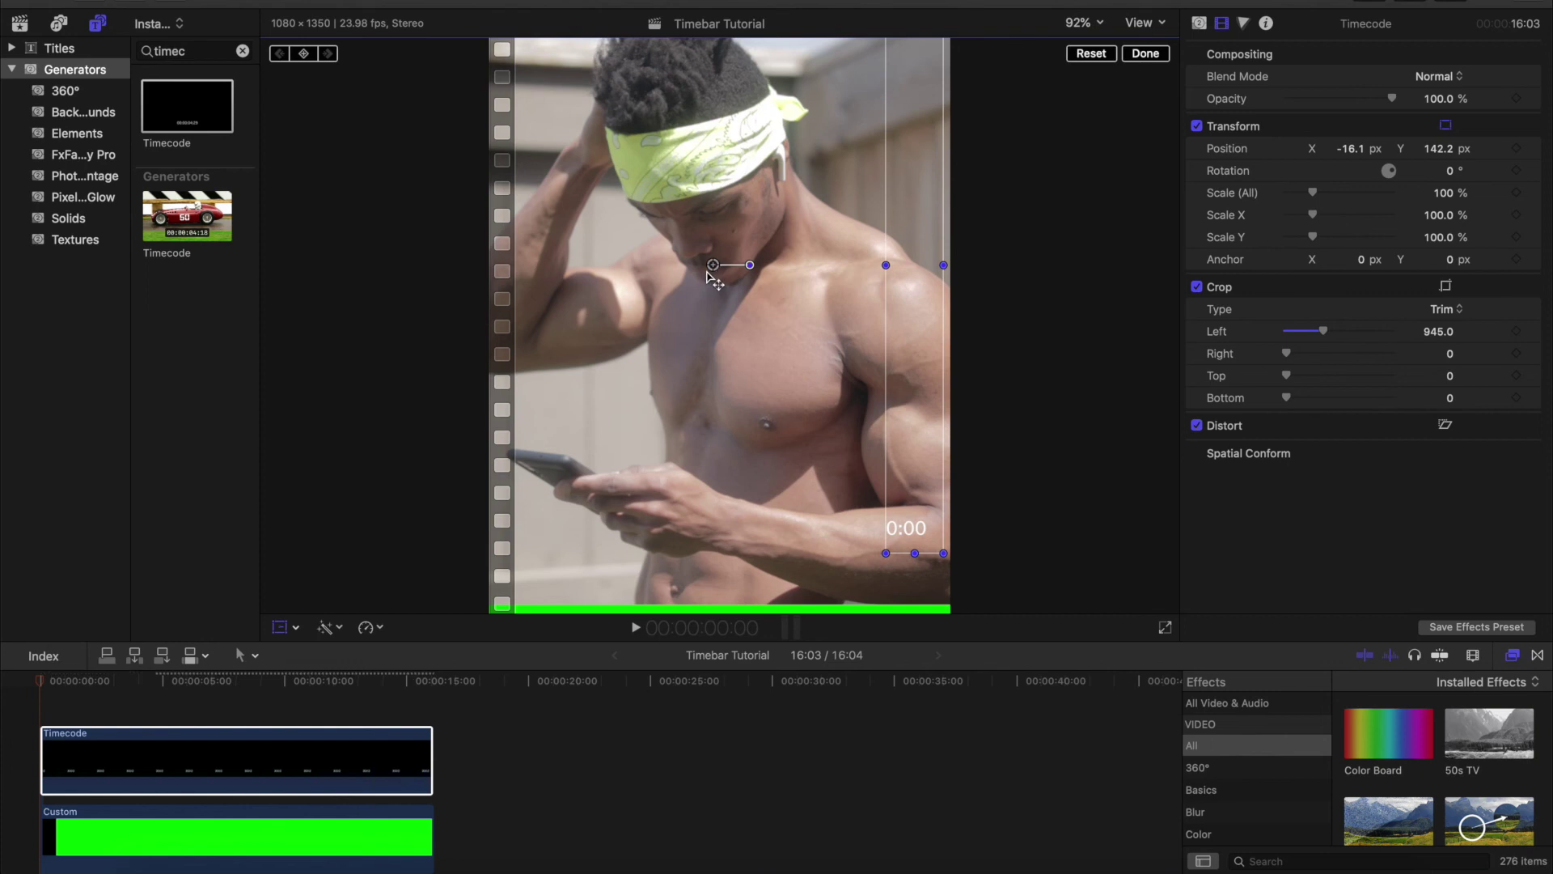
{"action": "left_click_drag", "start_coordinate": [715, 267], "coordinate": [611, 318]}
{"action": "left_click_drag", "start_coordinate": [737, 327], "coordinate": [349, 334]}
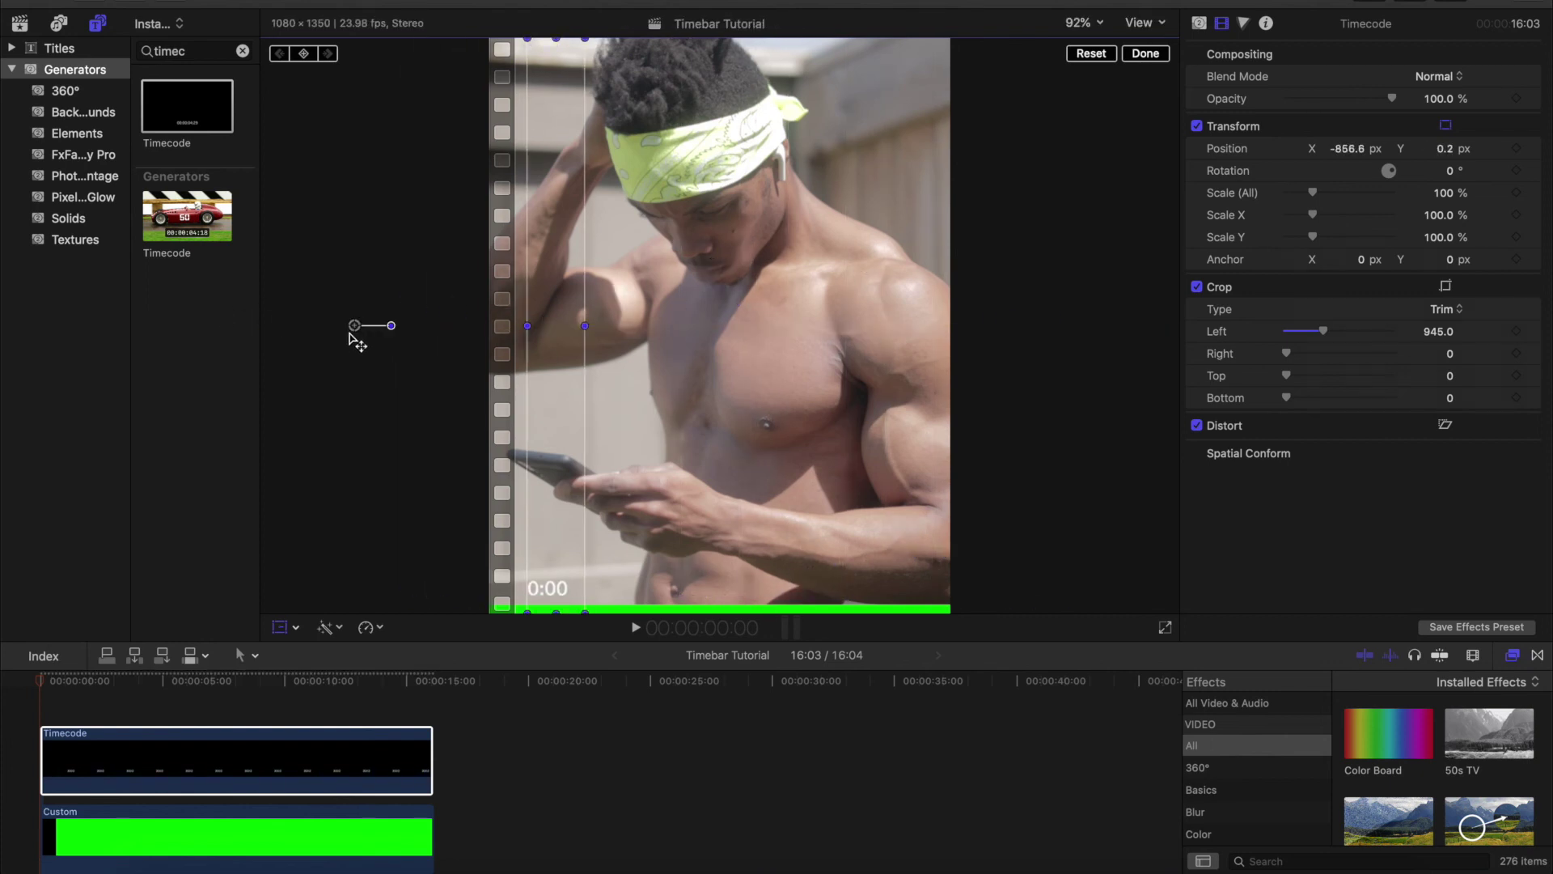